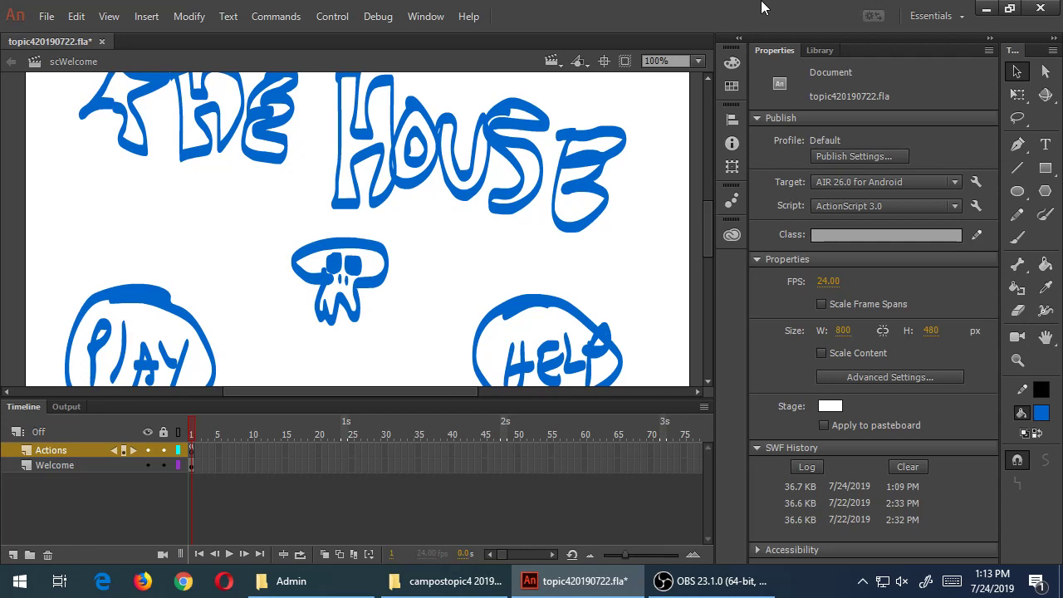
Switch to the scGate scene and set the stage zoom to Fit in Window.
{"action": "left_click", "coordinate": [554, 61]}
{"action": "left_click", "coordinate": [577, 117]}
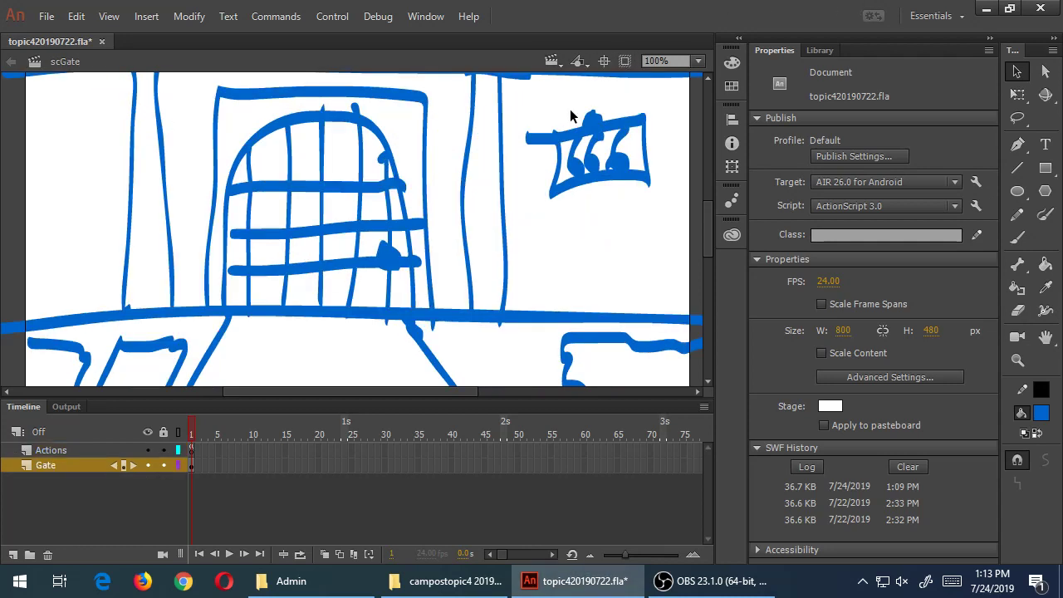
{"action": "left_click", "coordinate": [698, 61]}
{"action": "left_click", "coordinate": [674, 79]}
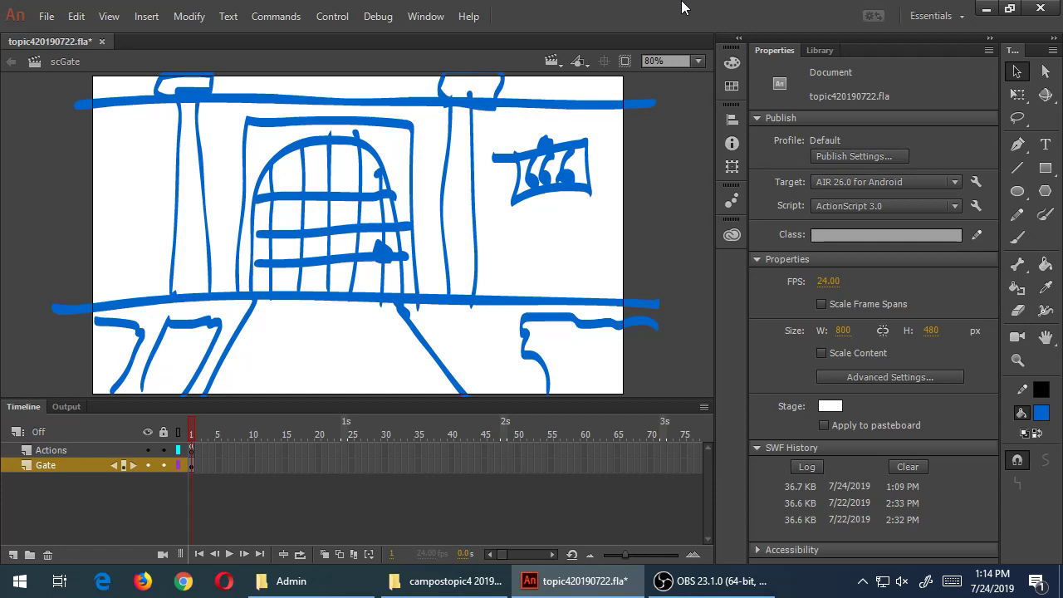
{"action": "left_click", "coordinate": [553, 61]}
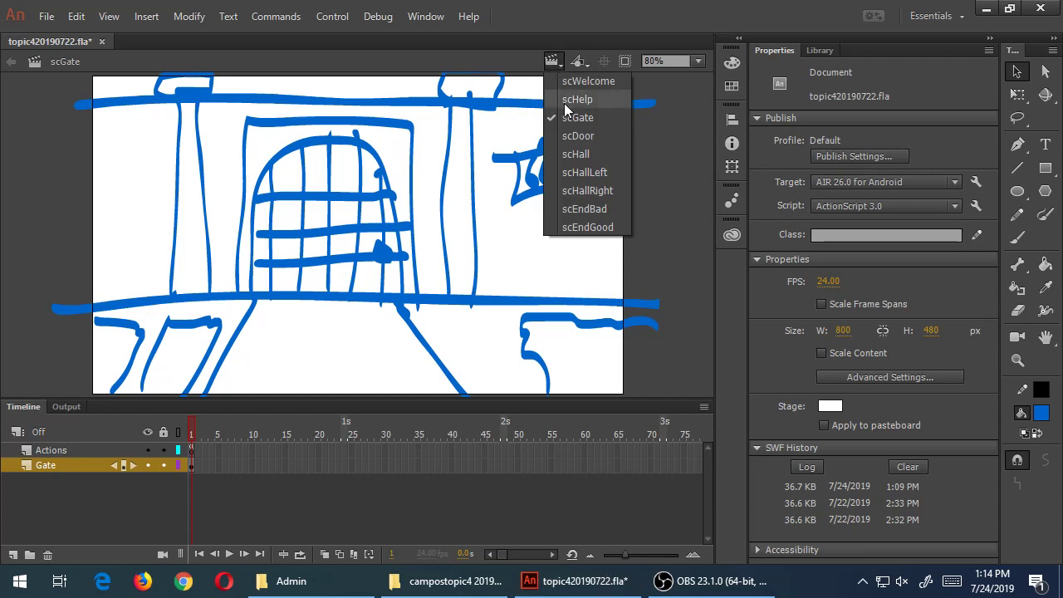
{"action": "left_click", "coordinate": [575, 154]}
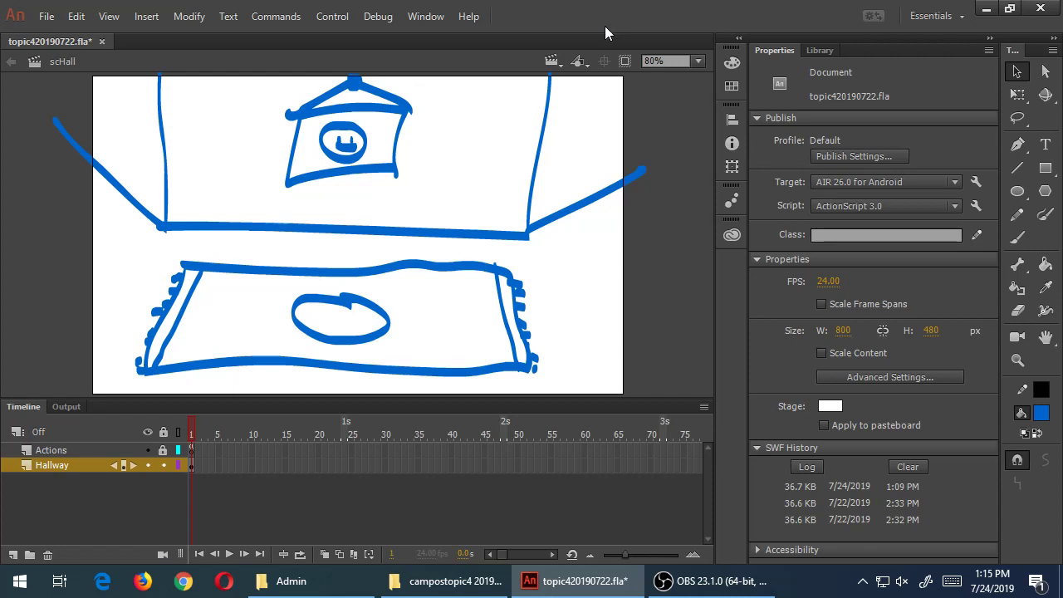
{"action": "left_click", "coordinate": [552, 60]}
{"action": "left_click", "coordinate": [570, 114]}
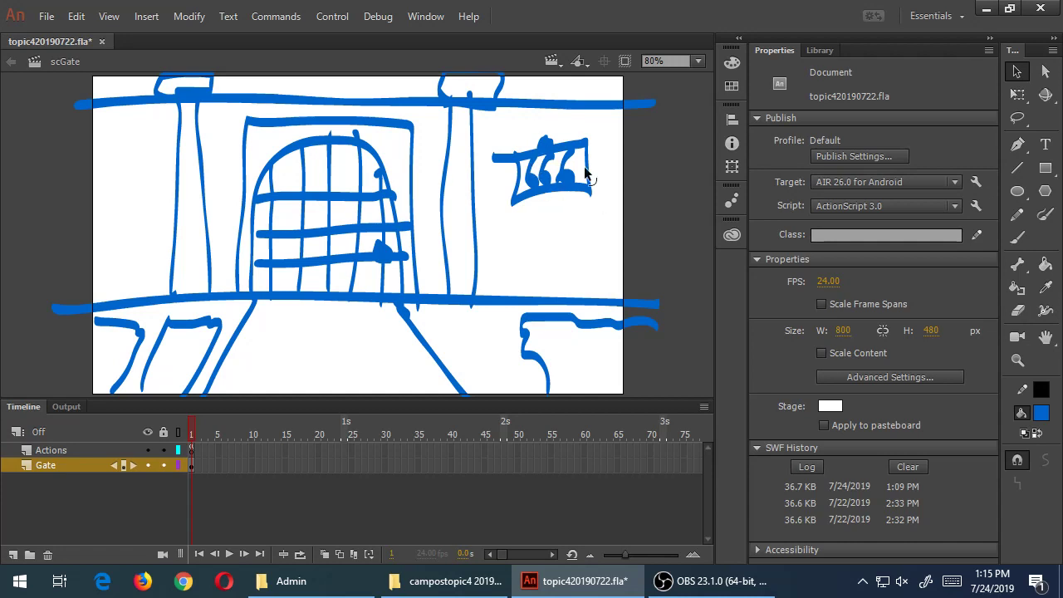
{"action": "left_click", "coordinate": [553, 184]}
Lasso-select the arched gate, check the selection zoomed in, and delete it from the background.
{"action": "left_click", "coordinate": [543, 228]}
{"action": "left_click", "coordinate": [330, 185]}
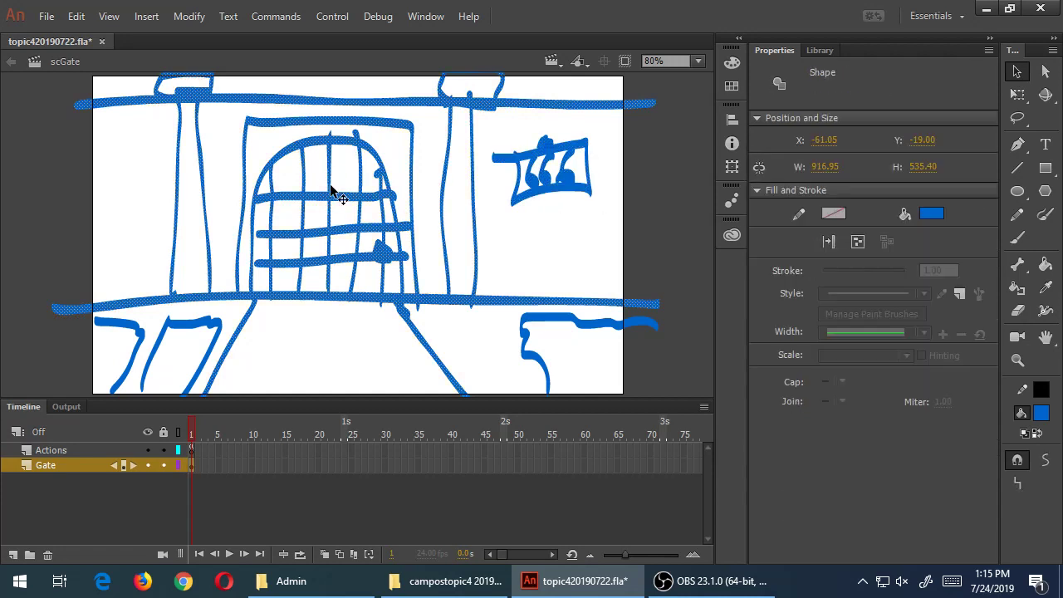
{"action": "left_click", "coordinate": [448, 245]}
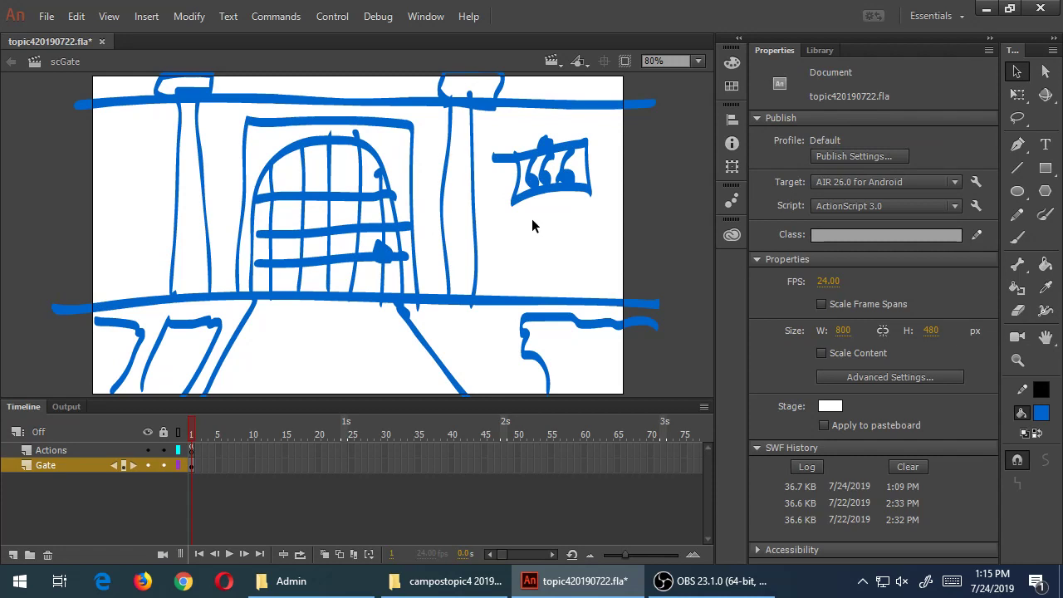
{"action": "left_click", "coordinate": [1022, 124]}
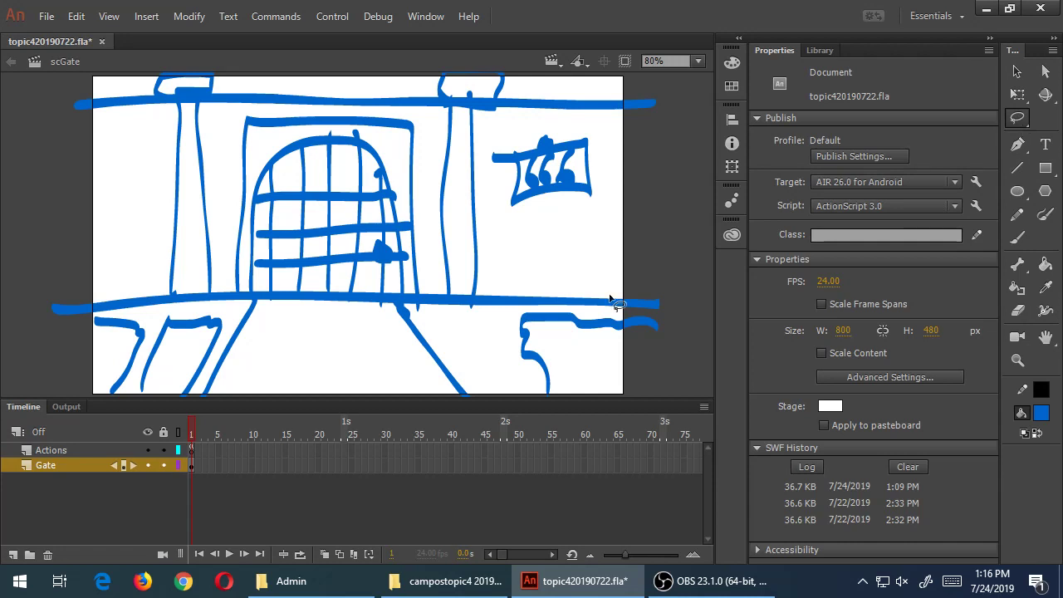
{"action": "mouse_move", "coordinate": [428, 194]}
{"action": "left_mouse_down"}
{"action": "mouse_move", "coordinate": [423, 140]}
{"action": "mouse_move", "coordinate": [408, 112]}
{"action": "mouse_move", "coordinate": [236, 116]}
{"action": "mouse_move", "coordinate": [228, 271]}
{"action": "mouse_move", "coordinate": [241, 294]}
{"action": "mouse_move", "coordinate": [290, 322]}
{"action": "mouse_move", "coordinate": [384, 308]}
{"action": "mouse_move", "coordinate": [417, 316]}
{"action": "mouse_move", "coordinate": [429, 302]}
{"action": "mouse_move", "coordinate": [431, 252]}
{"action": "left_mouse_up"}
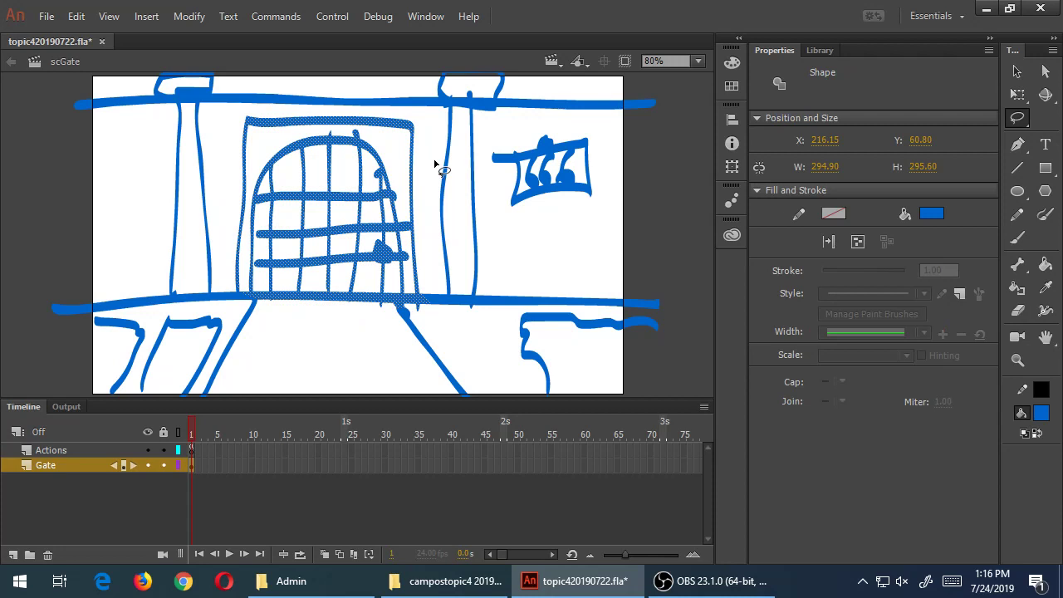
{"action": "key", "text": "ctrl+equal"}
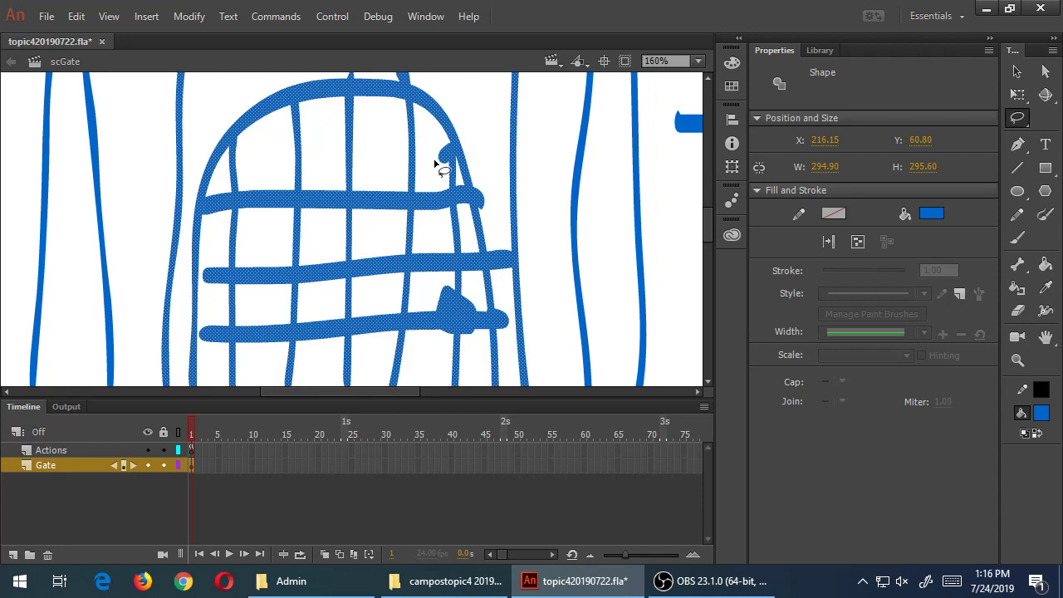
{"action": "key", "text": "ctrl+minus"}
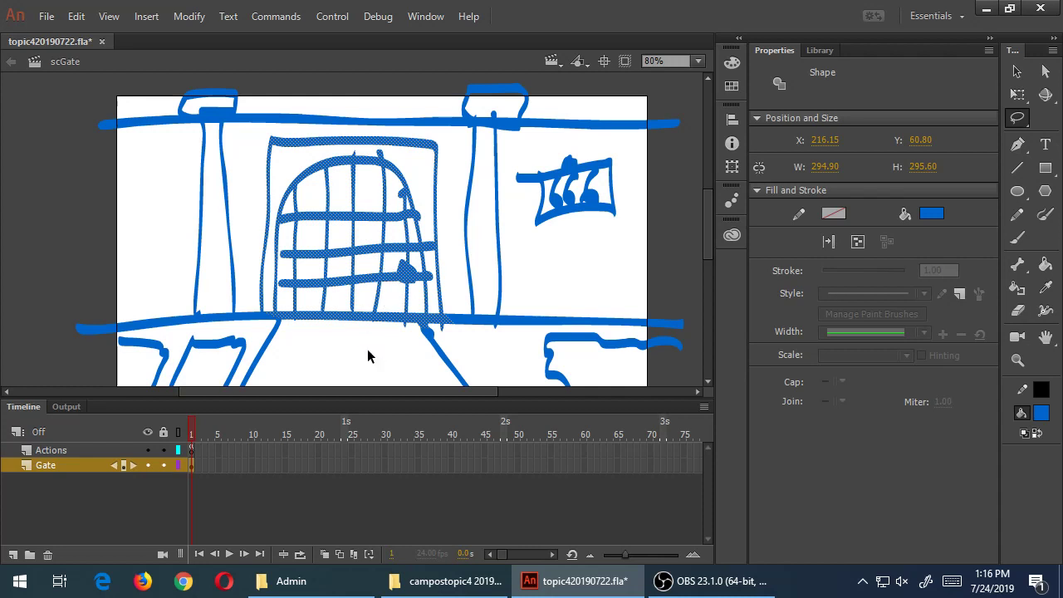
{"action": "key", "text": "Delete"}
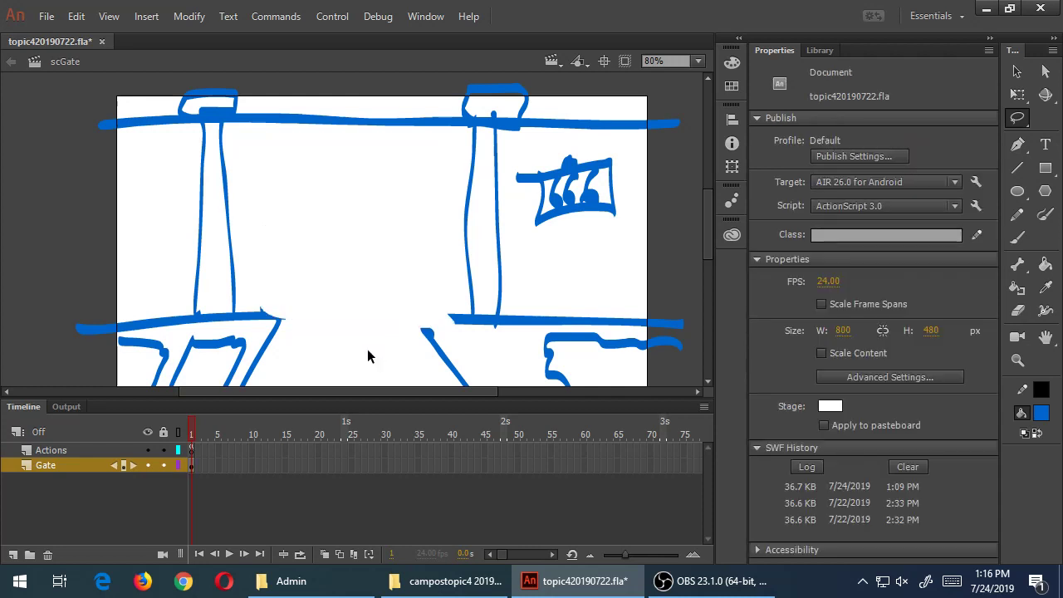
Paste the cut gate in place on a new Layer_1, hide the Gate layer, and save.
{"action": "left_click", "coordinate": [14, 555]}
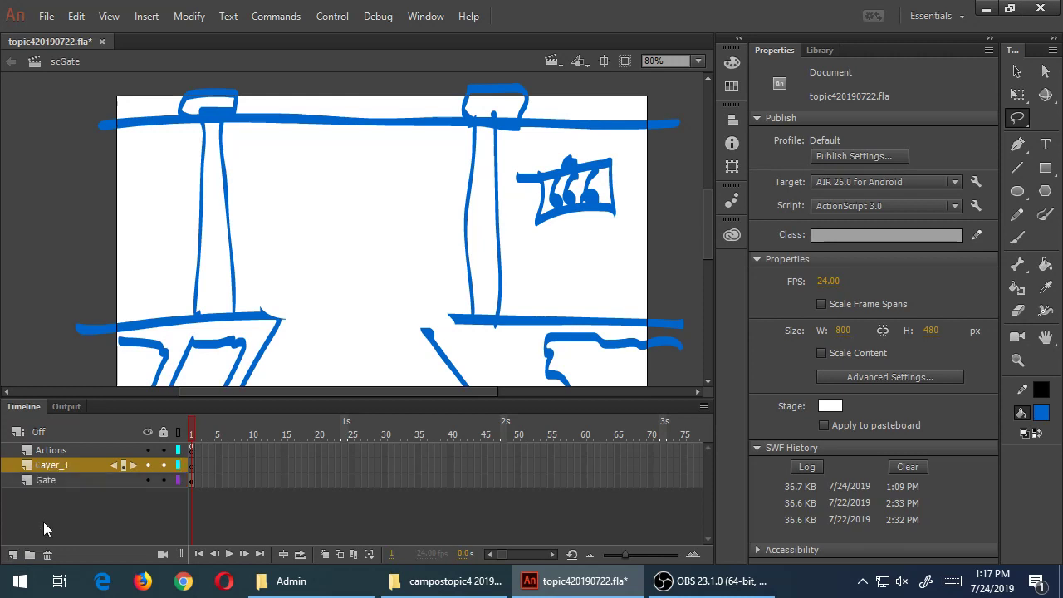
{"action": "right_click", "coordinate": [339, 245]}
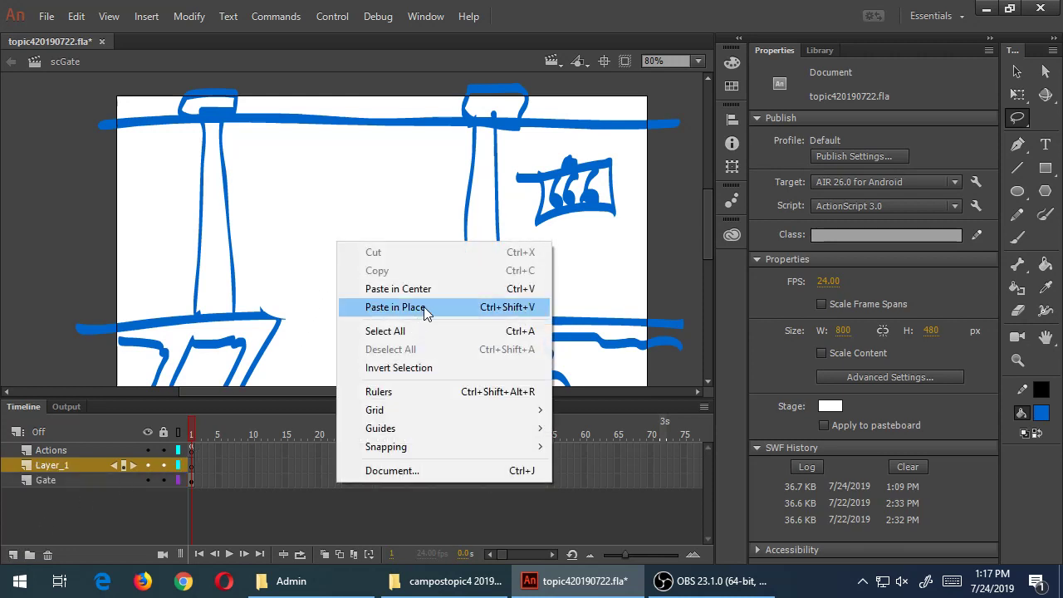
{"action": "left_click", "coordinate": [395, 307]}
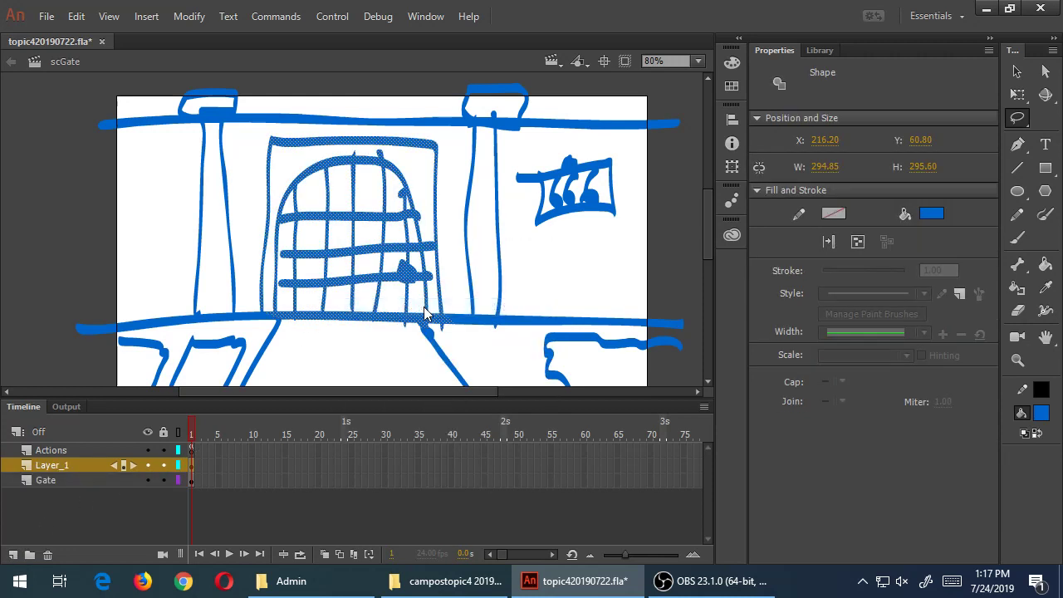
{"action": "left_click", "coordinate": [148, 480]}
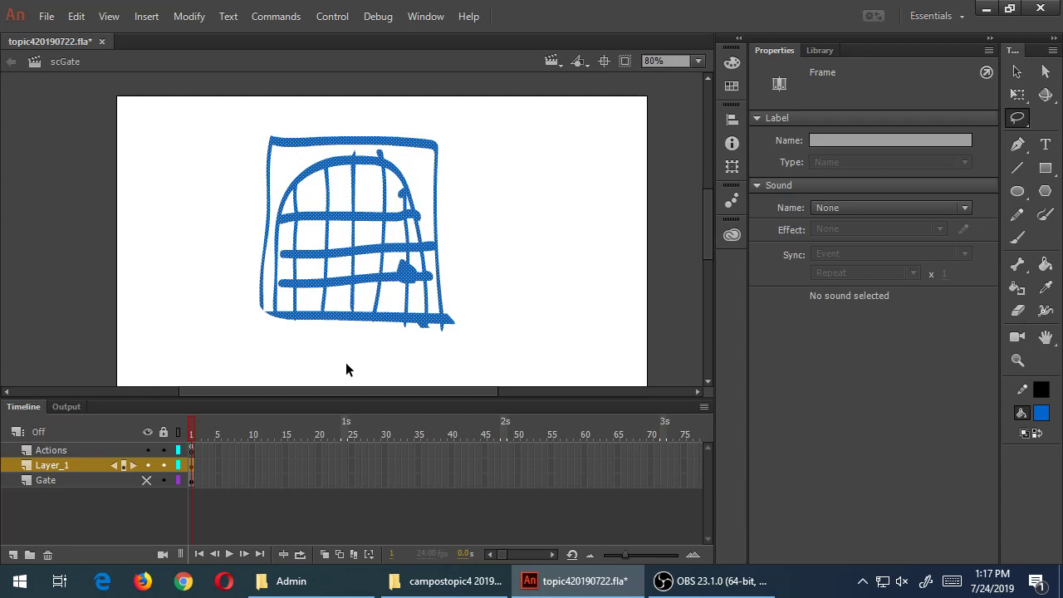
{"action": "key", "text": "ctrl+s"}
Smooth the gate's bottom-left corner, then fit the stage and show the Gate layer again.
{"action": "key", "text": "z"}
{"action": "left_click", "coordinate": [258, 326]}
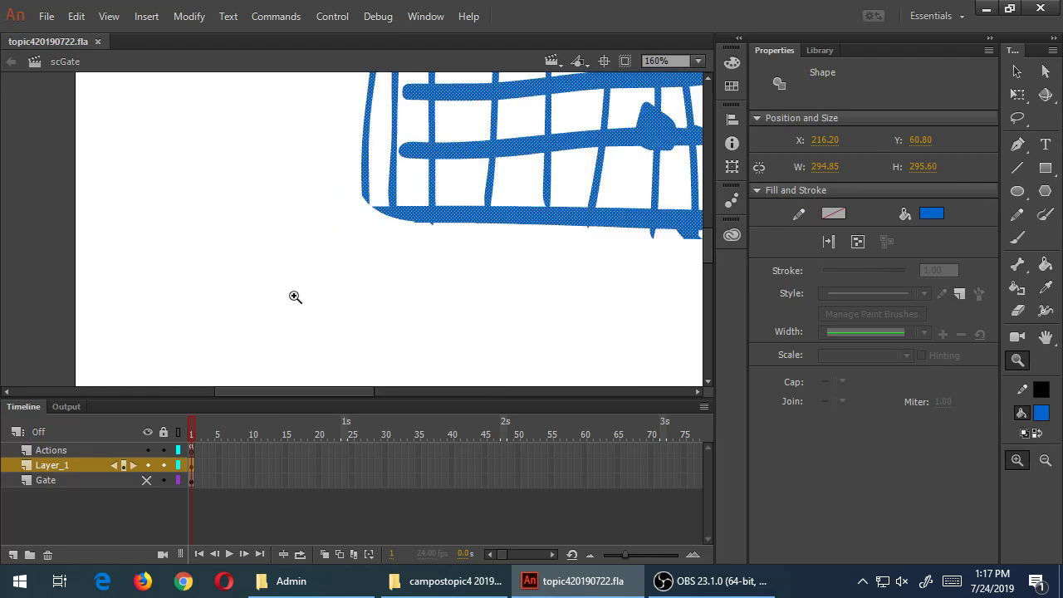
{"action": "key", "text": "v"}
{"action": "left_click_drag", "start_coordinate": [373, 206], "coordinate": [368, 207]}
{"action": "key", "text": "ctrl+z"}
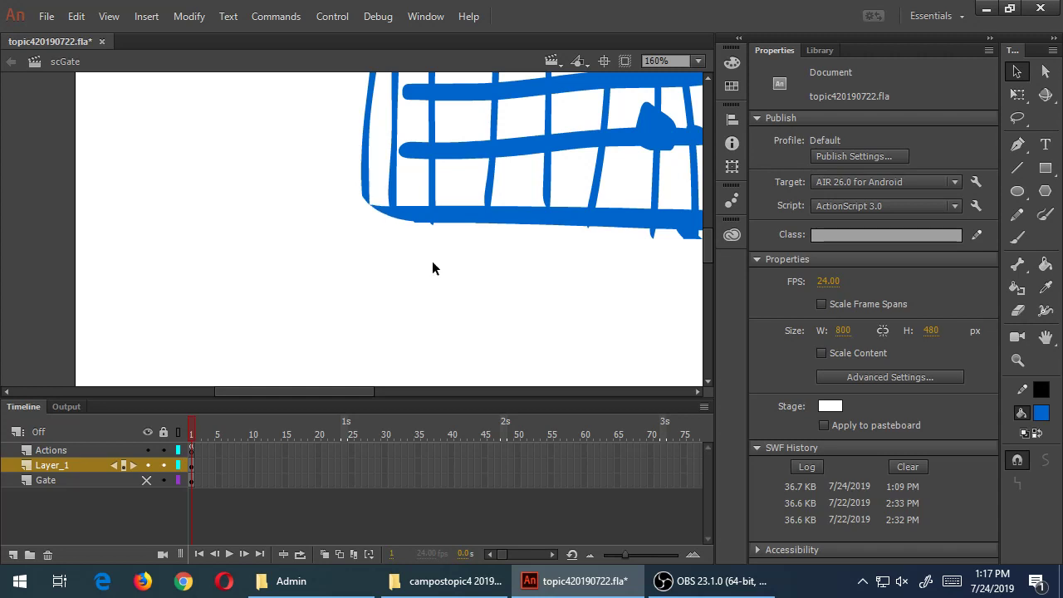
{"action": "key", "text": "ctrl+minus"}
{"action": "key", "text": "ctrl+minus"}
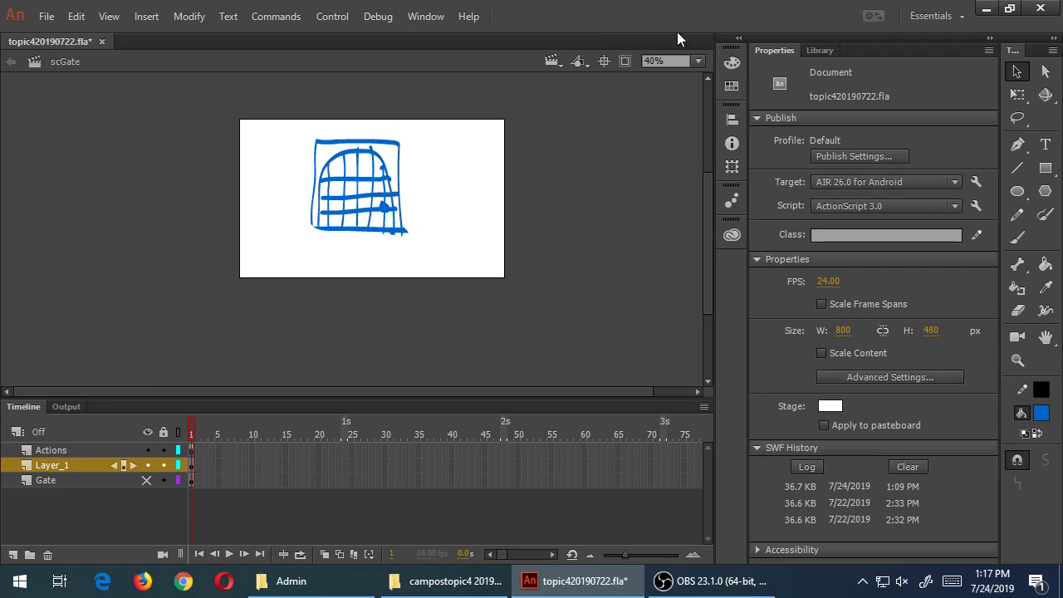
{"action": "left_click", "coordinate": [696, 67]}
{"action": "left_click", "coordinate": [693, 78]}
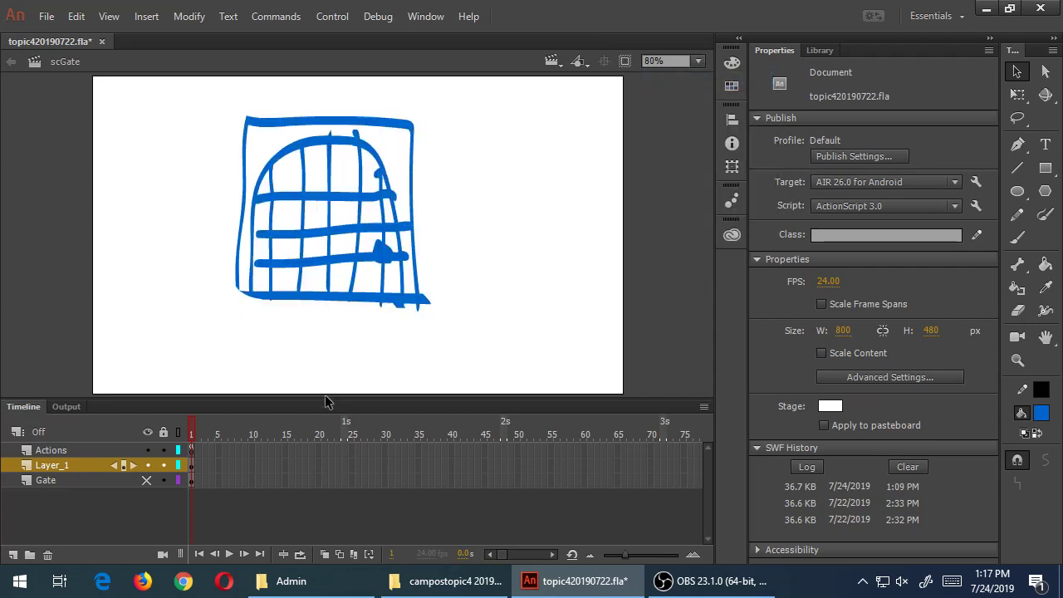
{"action": "left_click", "coordinate": [147, 480]}
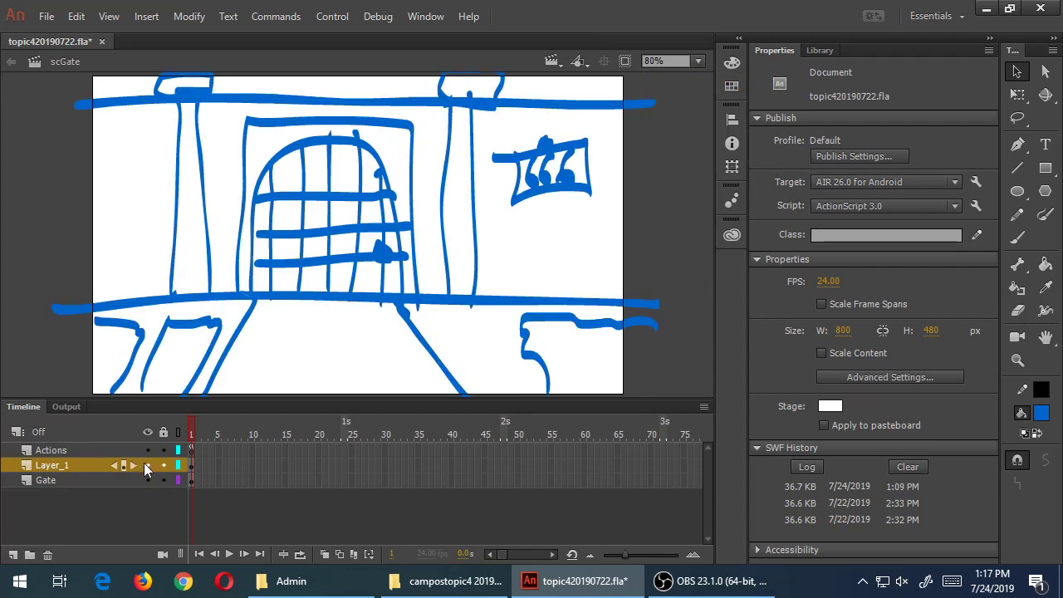
Hide Layer_1 and rename the Gate layer to GateBackground, widening the name column.
{"action": "left_click", "coordinate": [147, 465]}
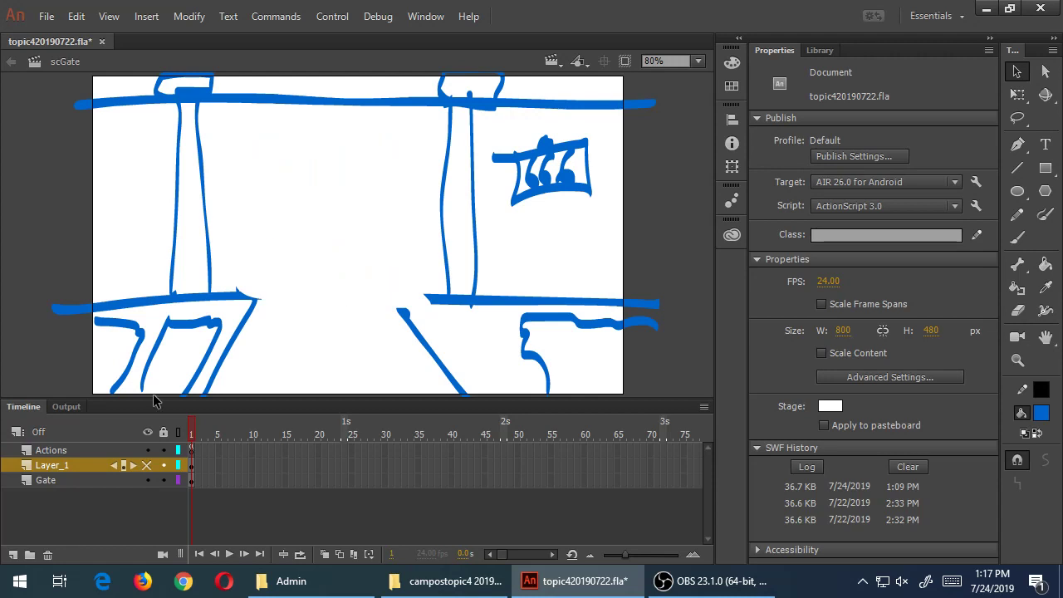
{"action": "double_click", "coordinate": [46, 480]}
{"action": "type", "text": "GateBackground"}
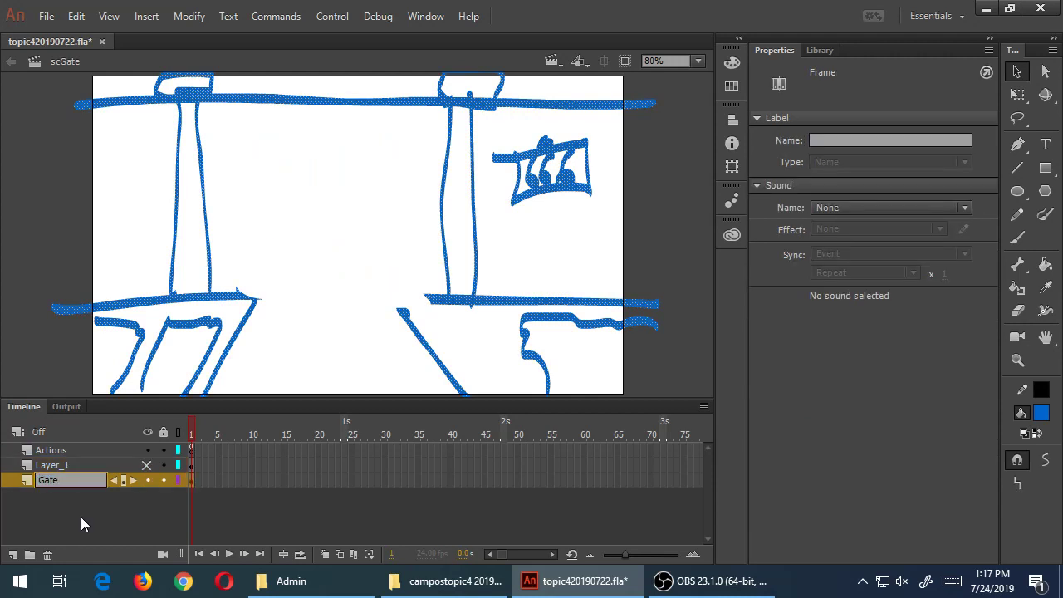
{"action": "key", "text": "Return"}
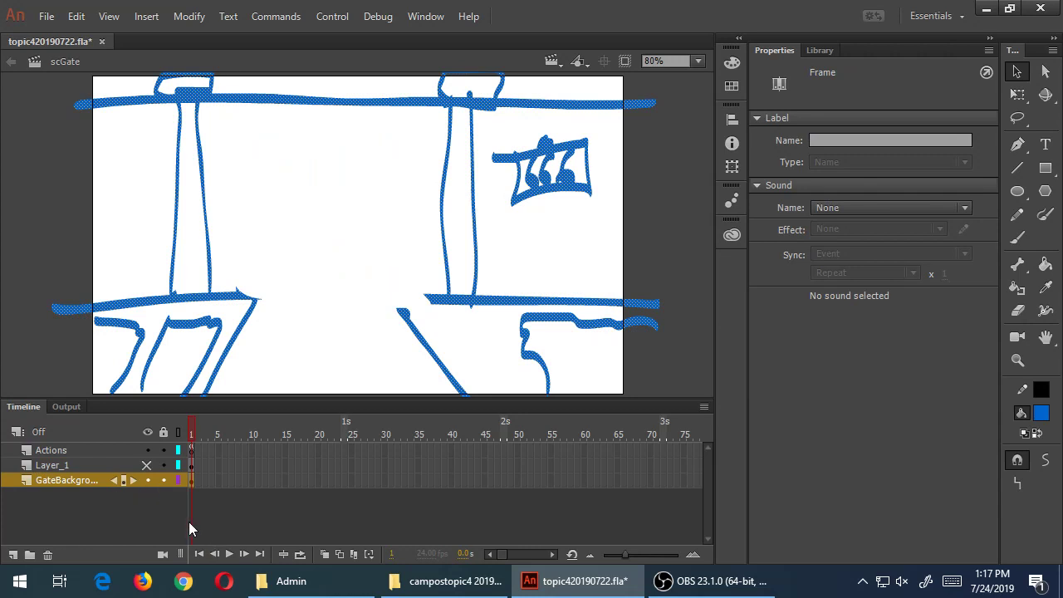
{"action": "left_click_drag", "start_coordinate": [189, 522], "coordinate": [222, 512]}
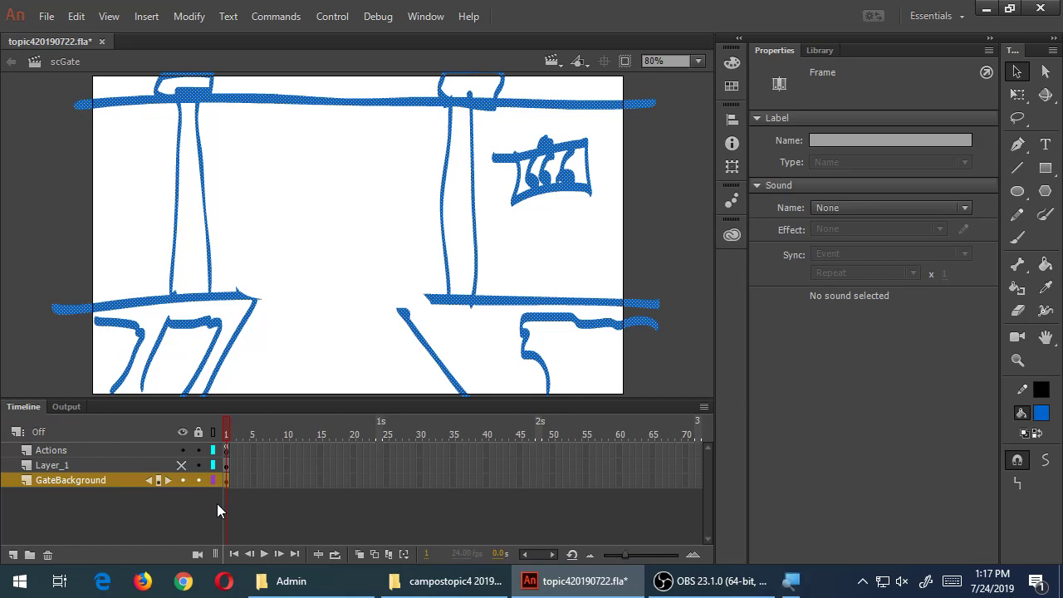
Rename Layer_1 to Gate with the screen magnified, then restore normal magnification.
{"action": "key", "text": "super+plus"}
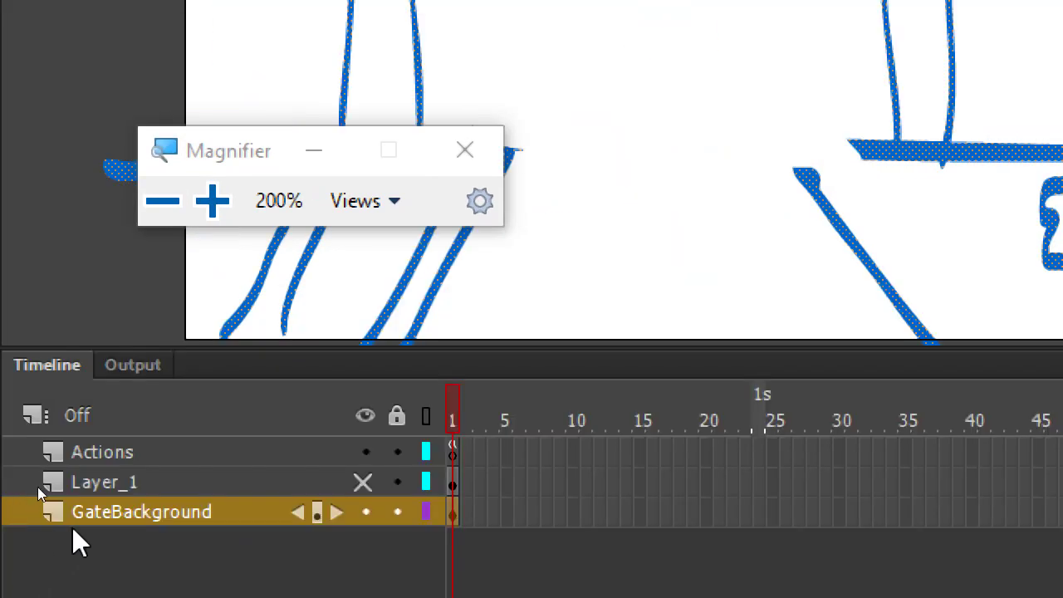
{"action": "double_click", "coordinate": [108, 486]}
{"action": "type", "text": "Gate"}
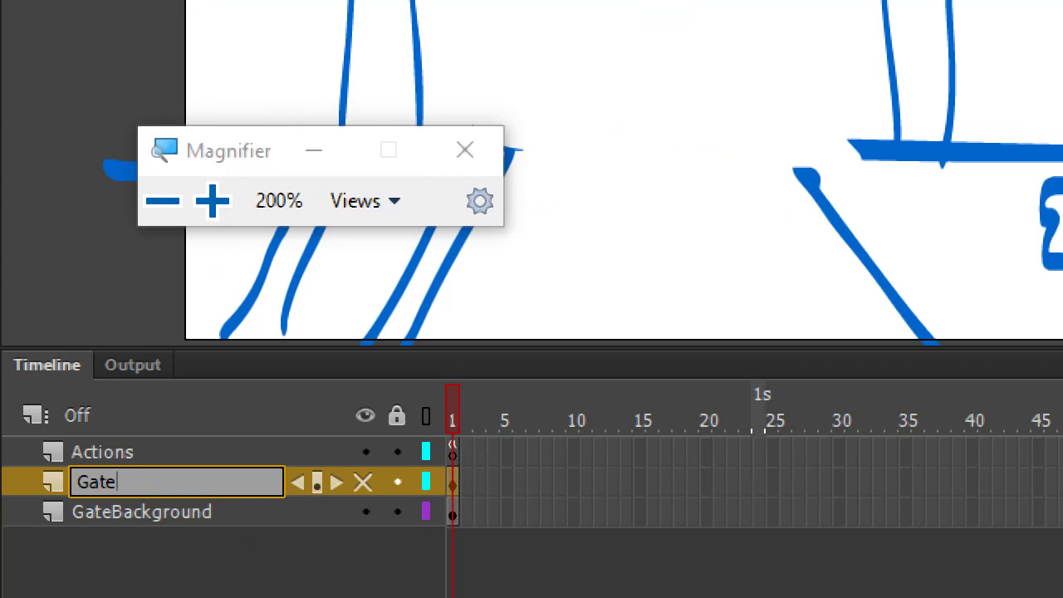
{"action": "key", "text": "Return"}
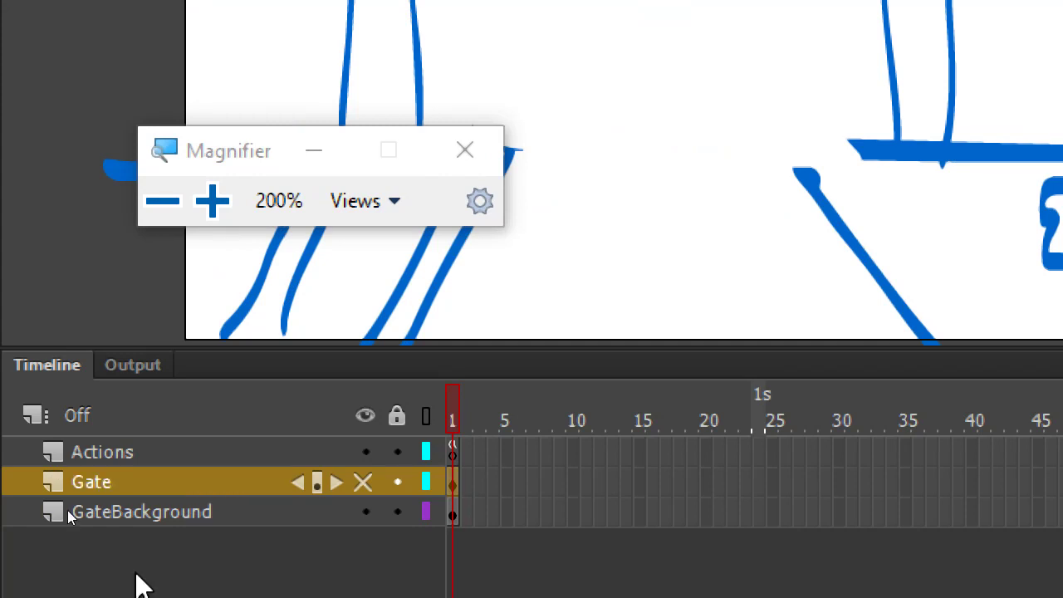
{"action": "left_click", "coordinate": [327, 151]}
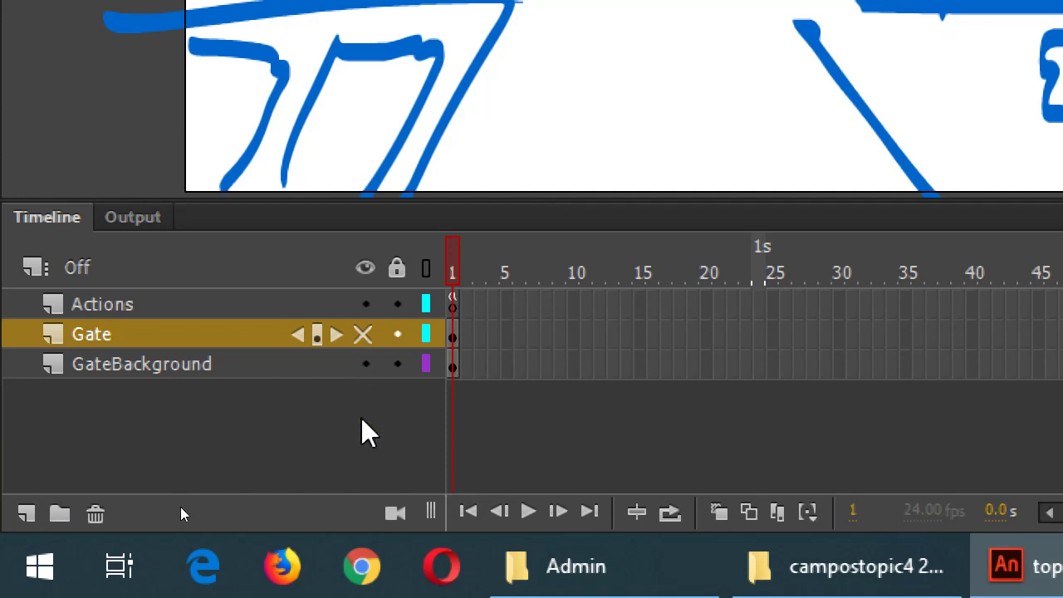
{"action": "key", "text": "super+minus"}
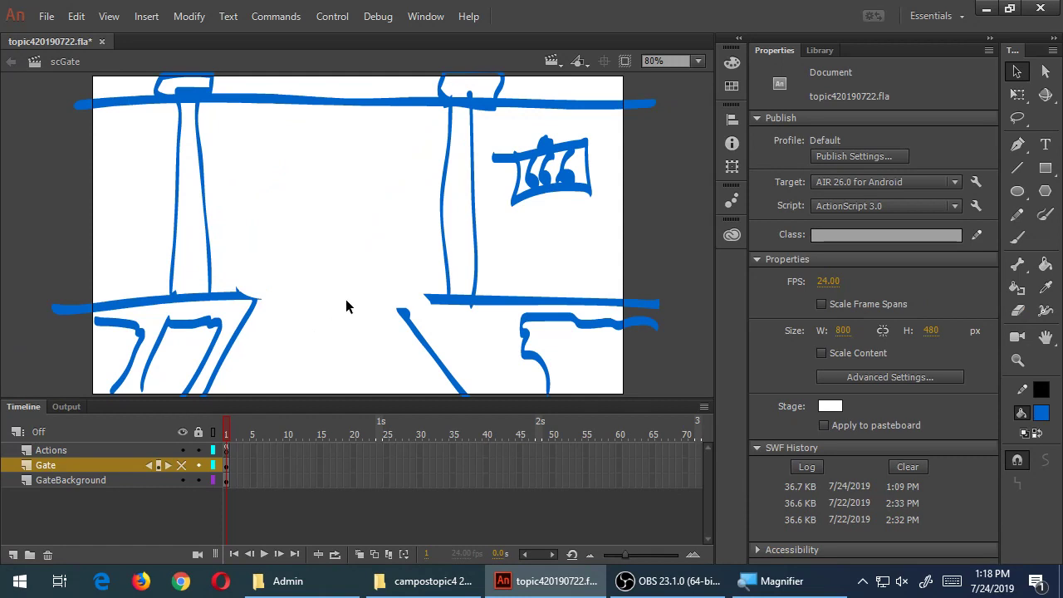
Compare the two layers' visibility, lock GateBackground, and select frame 1 of the Gate layer.
{"action": "left_click", "coordinate": [181, 465]}
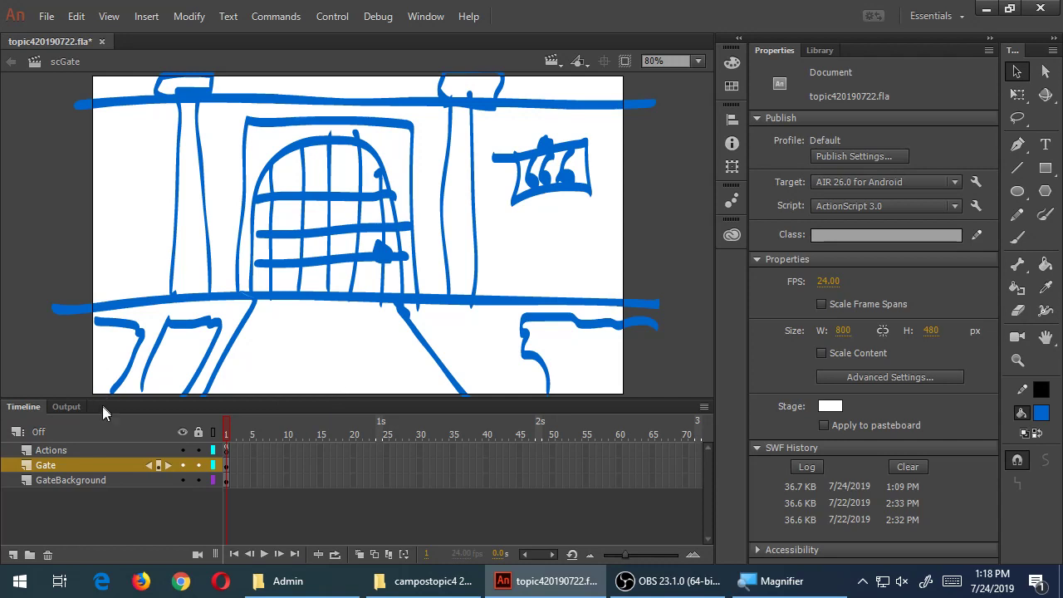
{"action": "left_click", "coordinate": [181, 480]}
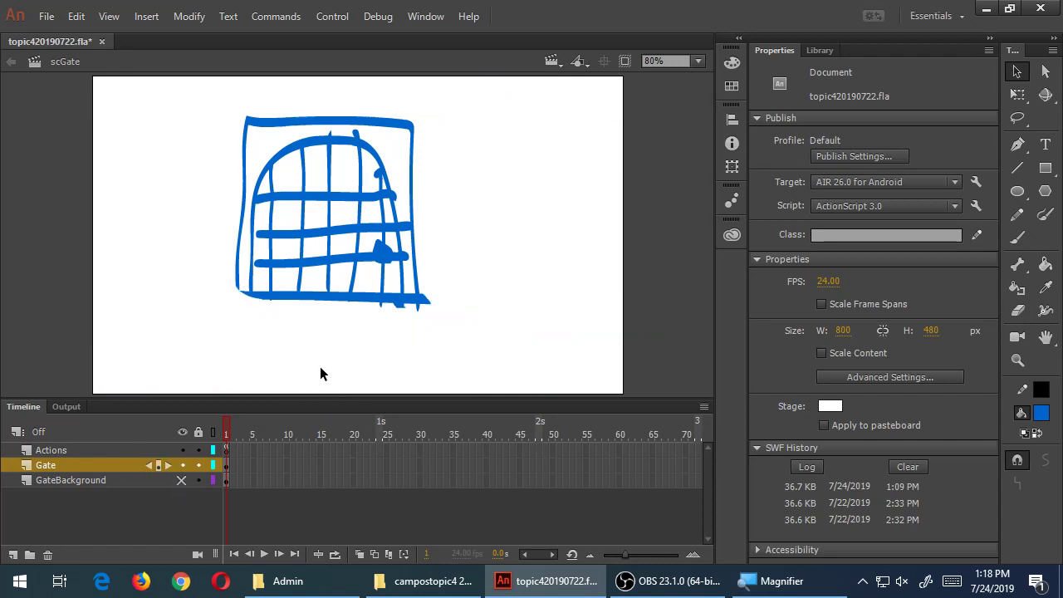
{"action": "left_click", "coordinate": [181, 480]}
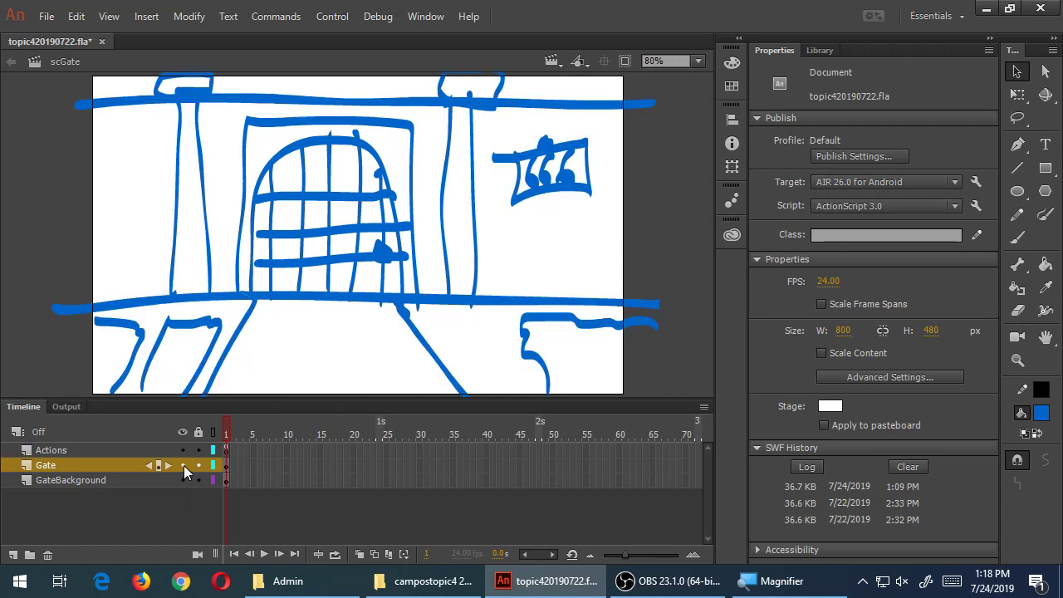
{"action": "left_click", "coordinate": [183, 465]}
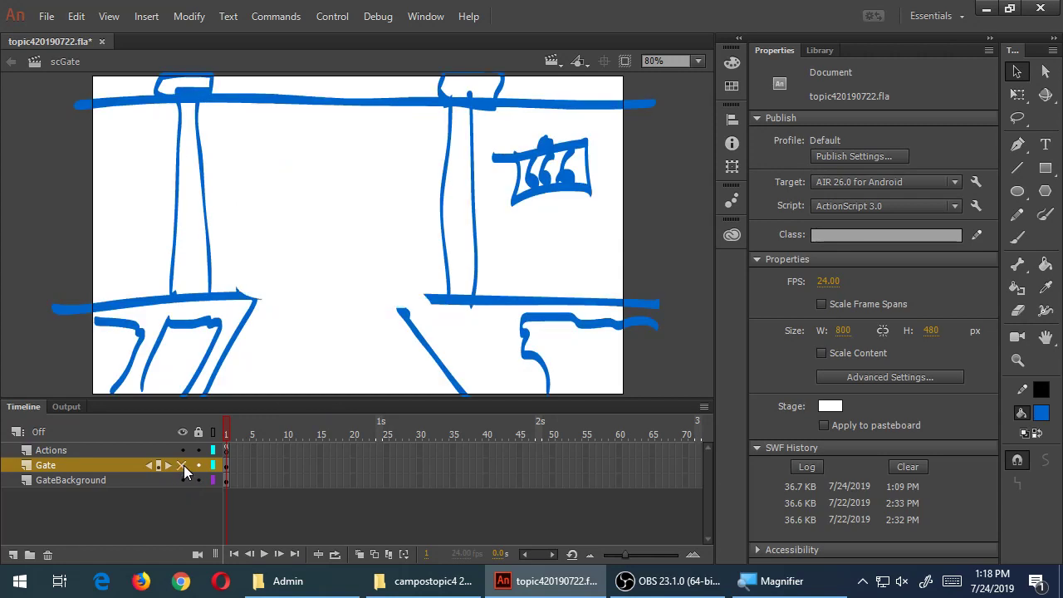
{"action": "left_click", "coordinate": [183, 465]}
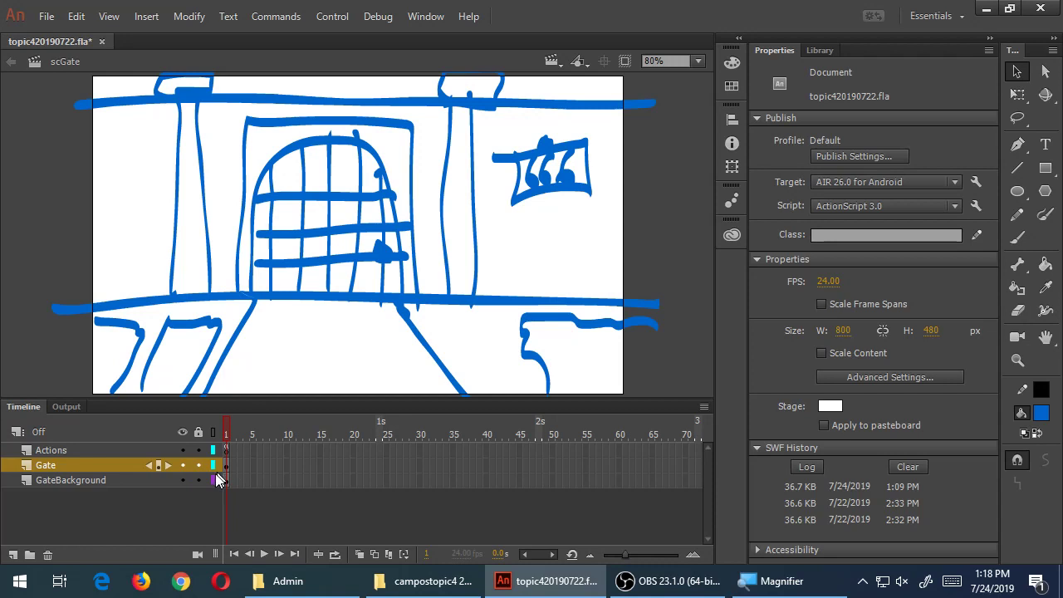
{"action": "left_click", "coordinate": [197, 480]}
{"action": "left_click", "coordinate": [226, 465]}
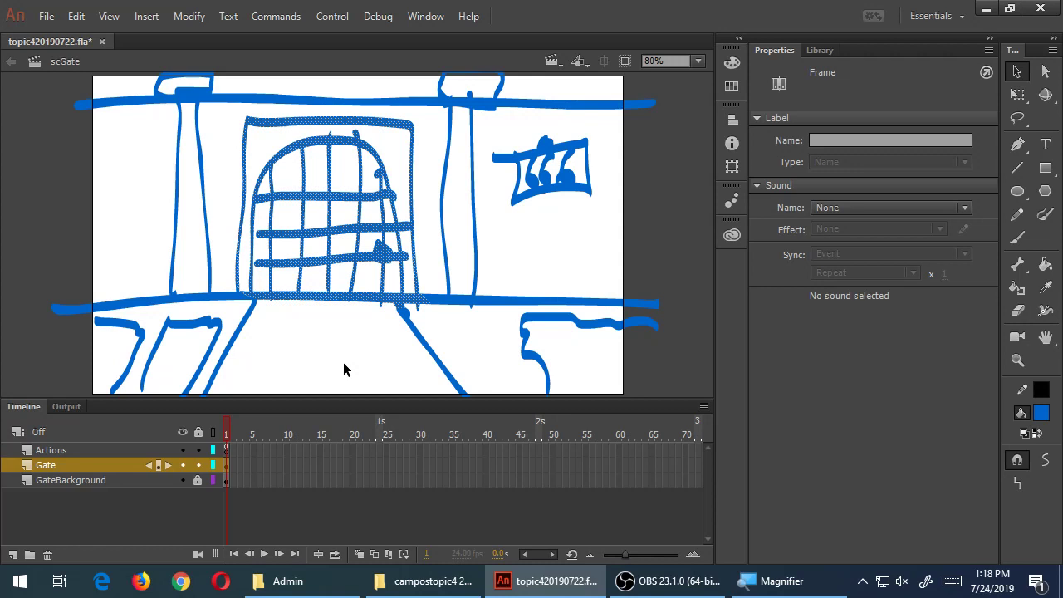
Convert the gate drawing with F8 into a Movie Clip symbol named mcGate.
{"action": "right_click", "coordinate": [400, 231]}
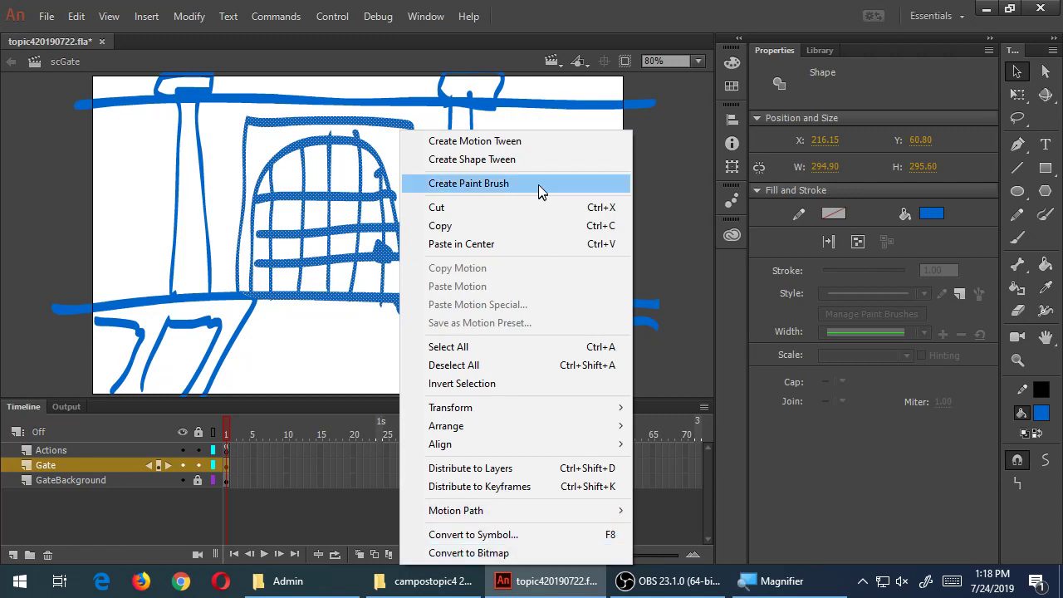
{"action": "left_click", "coordinate": [568, 7]}
{"action": "key", "text": "F8"}
{"action": "left_click_drag", "start_coordinate": [565, 123], "coordinate": [638, 152]}
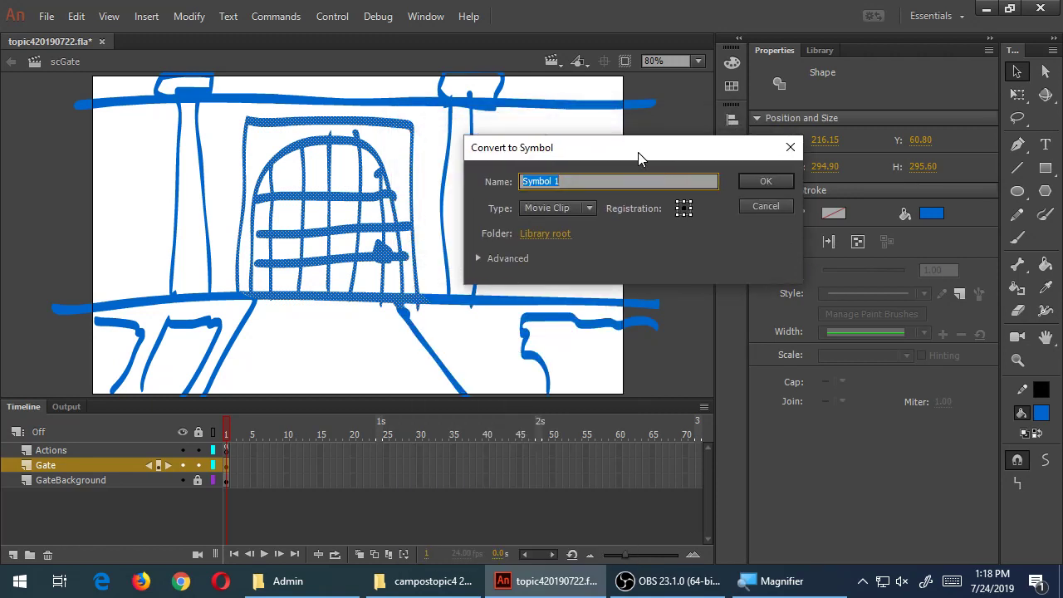
{"action": "type", "text": "n"}
{"action": "key", "text": "BackSpace"}
{"action": "type", "text": "mcGate"}
{"action": "left_click_drag", "start_coordinate": [537, 153], "coordinate": [338, 360]}
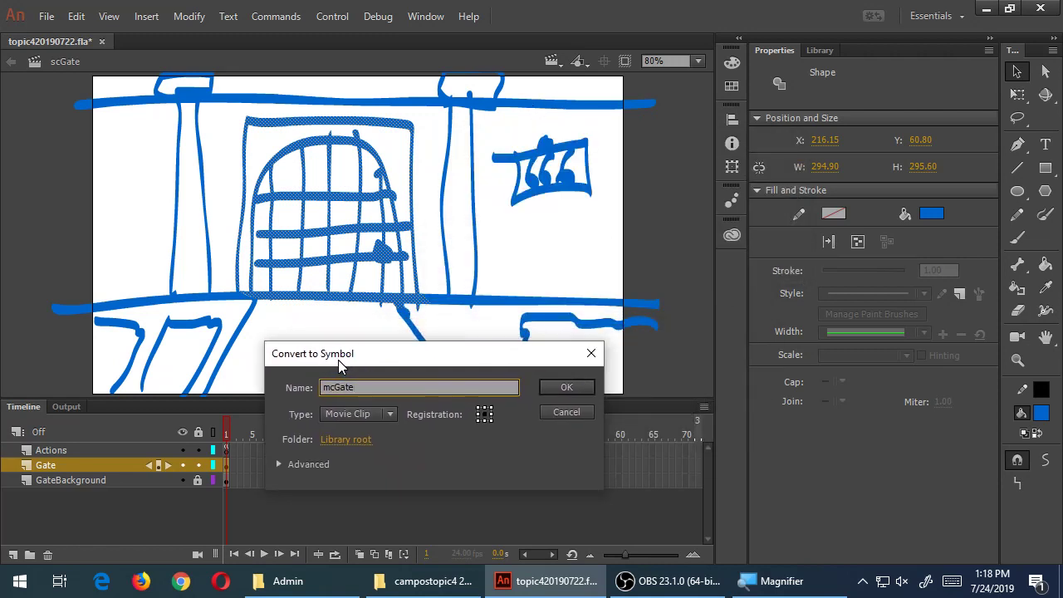
{"action": "key", "text": "super+plus"}
{"action": "left_click", "coordinate": [565, 387]}
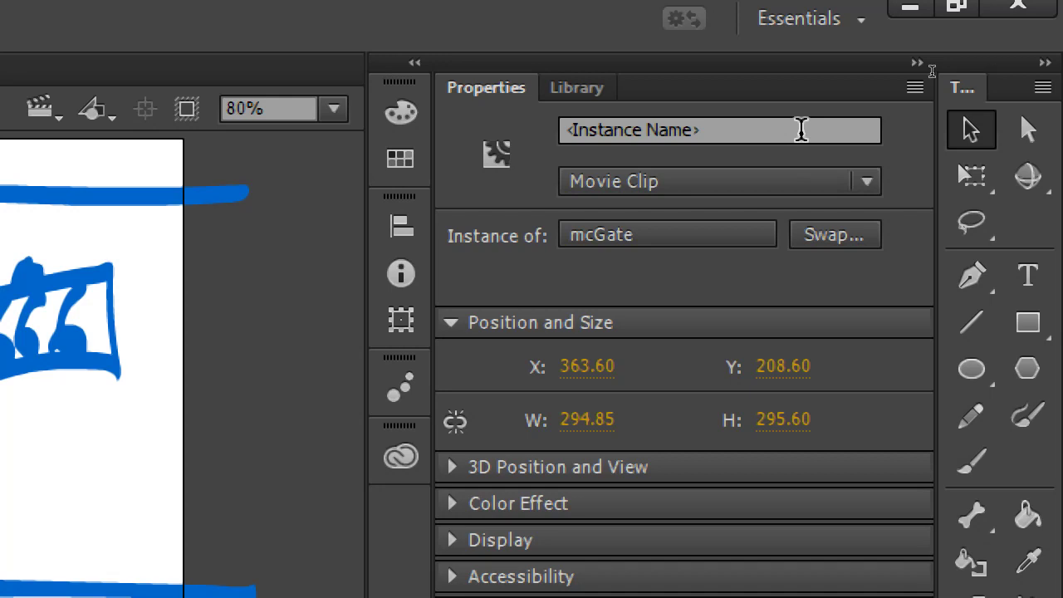
Enter gate_mc as the mcGate instance name in the Properties panel.
{"action": "key", "text": "g"}
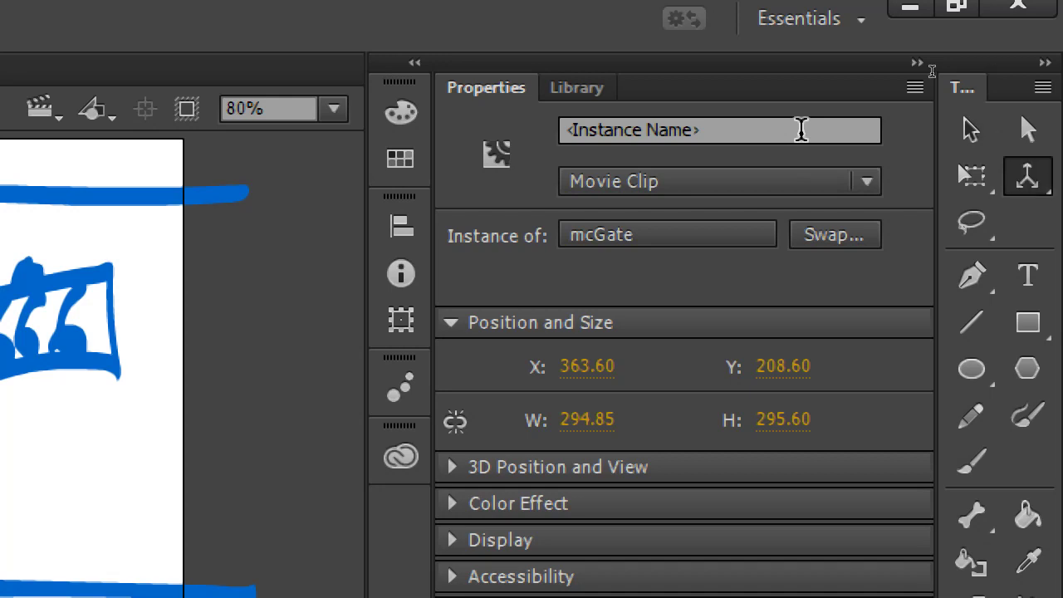
{"action": "left_click", "coordinate": [800, 130]}
{"action": "type", "text": "gate_mc"}
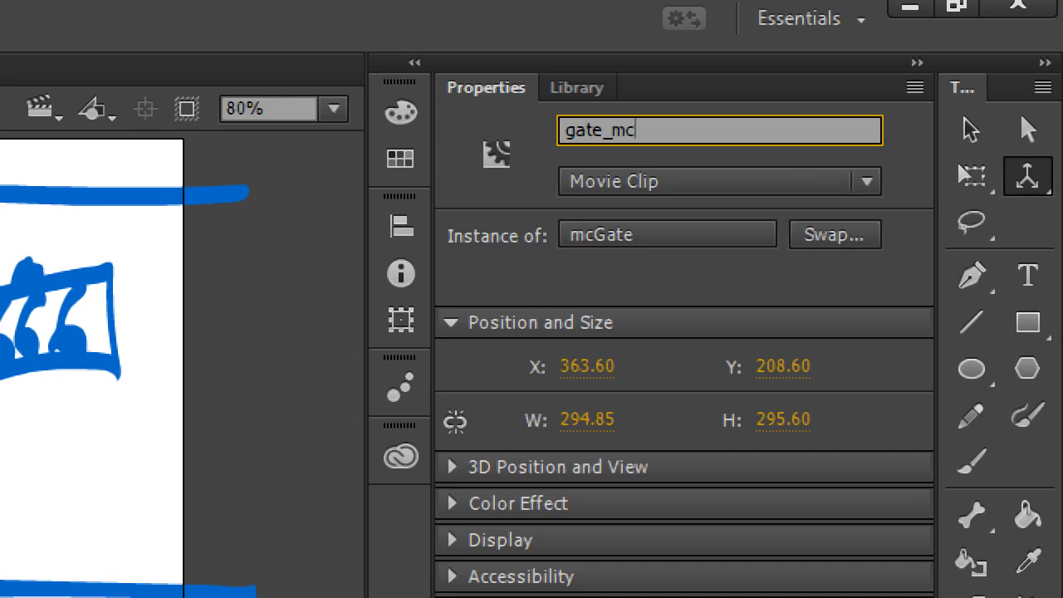
{"action": "key", "text": "Return"}
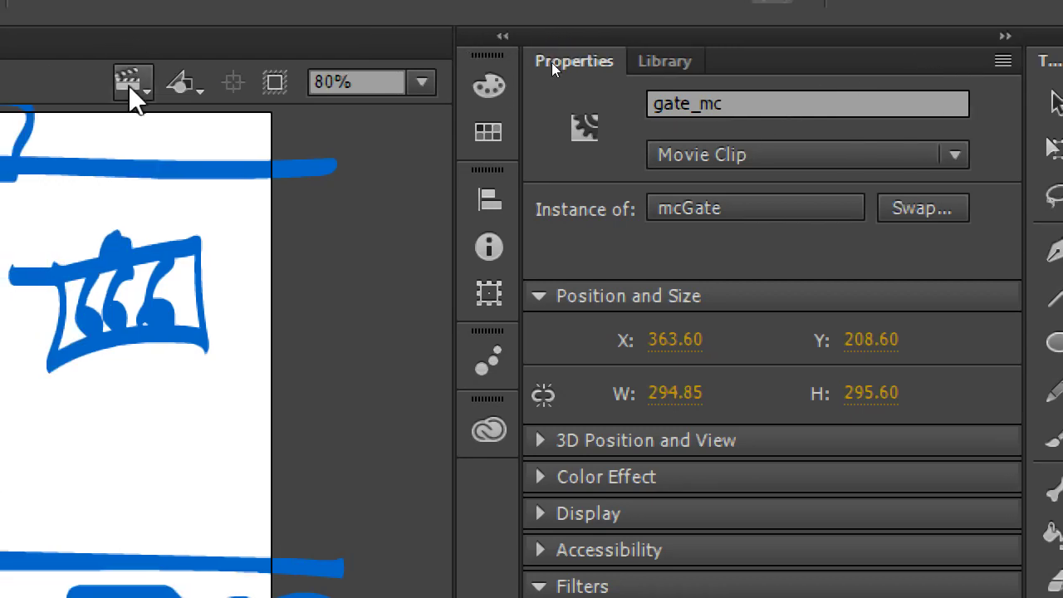
{"action": "left_click", "coordinate": [45, 73]}
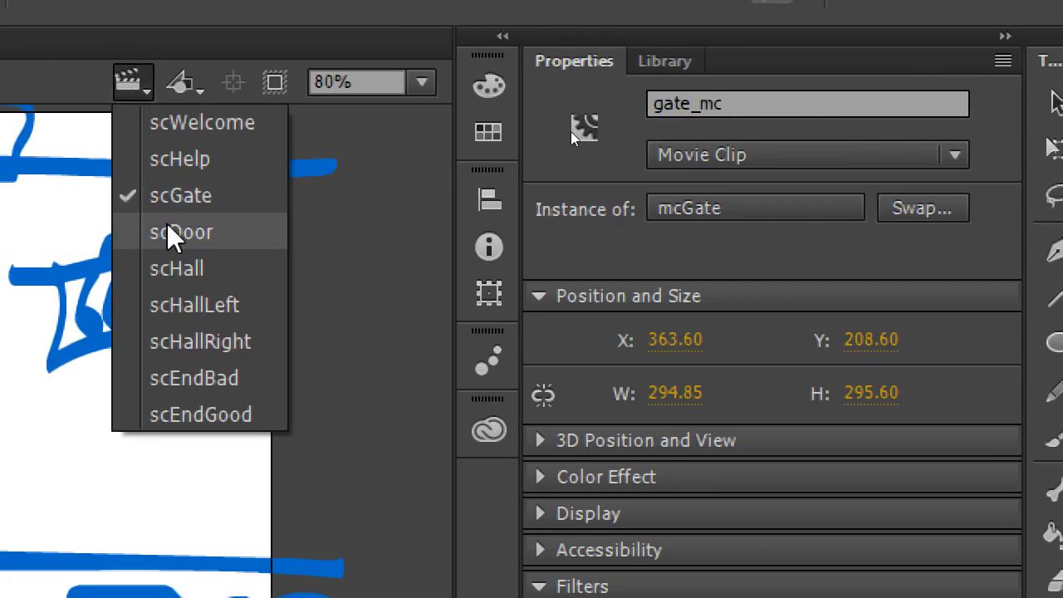
{"action": "left_click", "coordinate": [128, 85]}
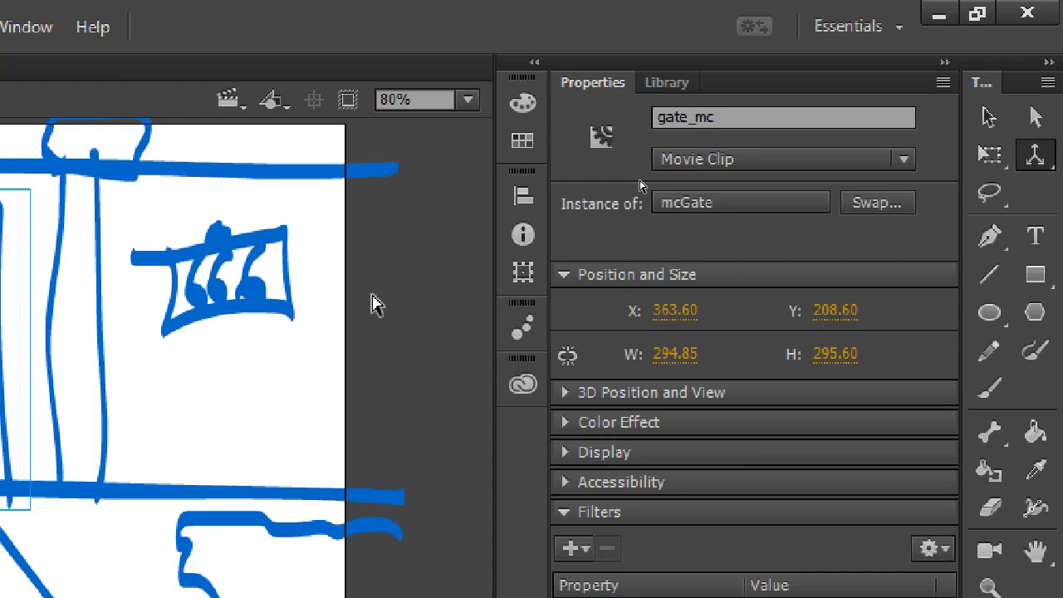
{"action": "left_click", "coordinate": [384, 305]}
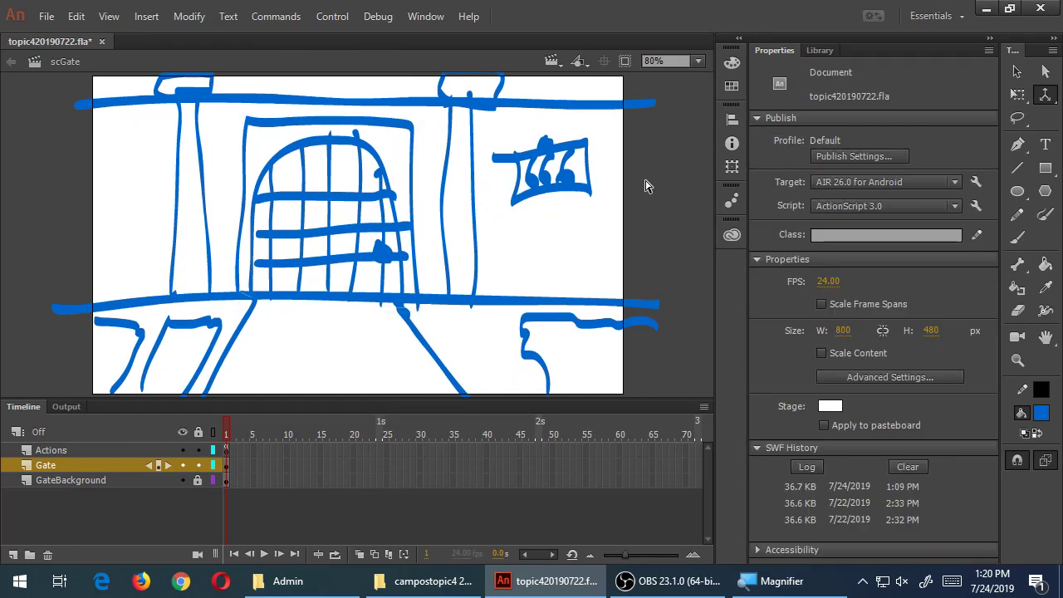
{"action": "key", "text": "v"}
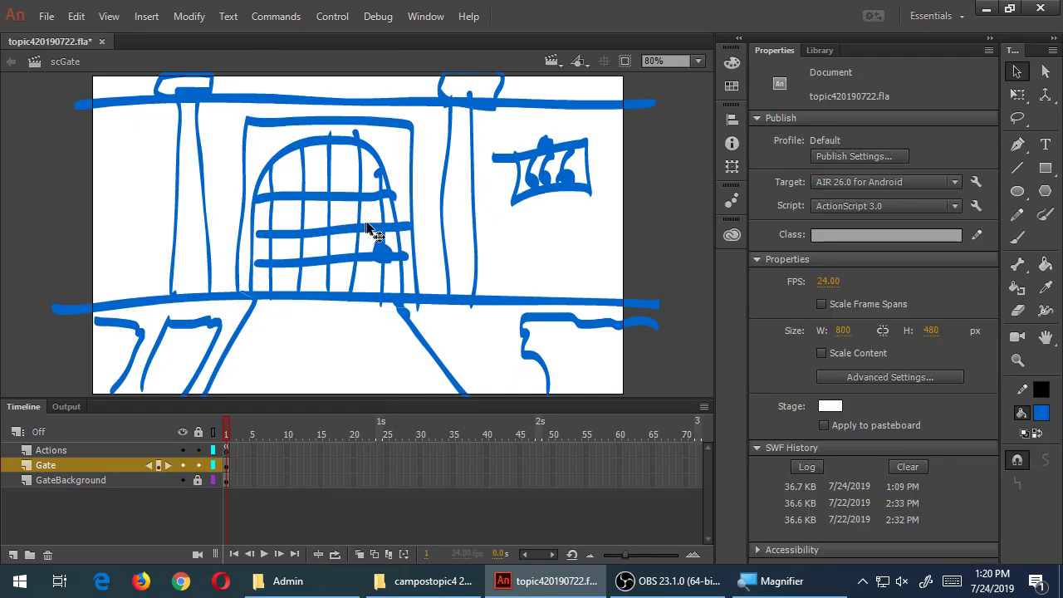
{"action": "mouse_move", "coordinate": [387, 237]}
{"action": "left_mouse_down"}
{"action": "mouse_move", "coordinate": [540, 285]}
{"action": "mouse_move", "coordinate": [477, 313]}
{"action": "mouse_move", "coordinate": [469, 268]}
{"action": "mouse_move", "coordinate": [402, 282]}
{"action": "mouse_move", "coordinate": [388, 253]}
{"action": "left_mouse_up"}
{"action": "key", "text": "ctrl+z"}
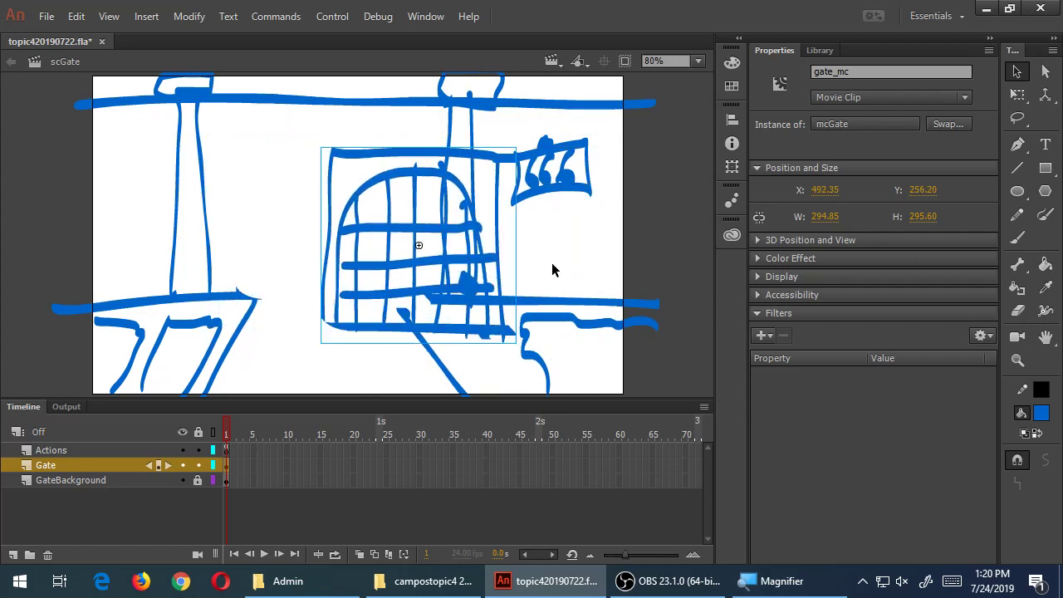
{"action": "key", "text": "ctrl+z"}
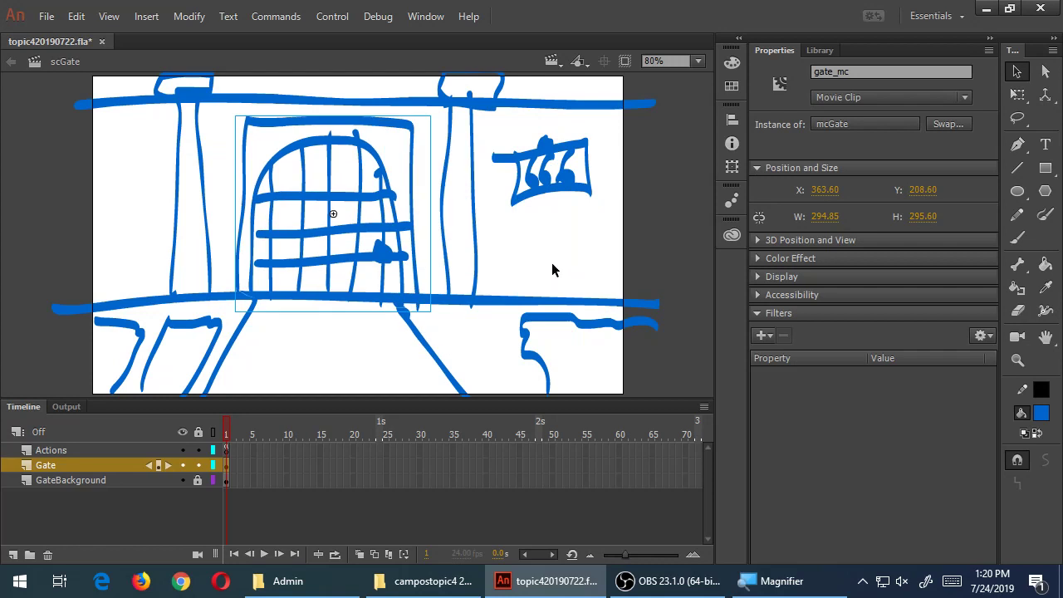
{"action": "left_click", "coordinate": [552, 264]}
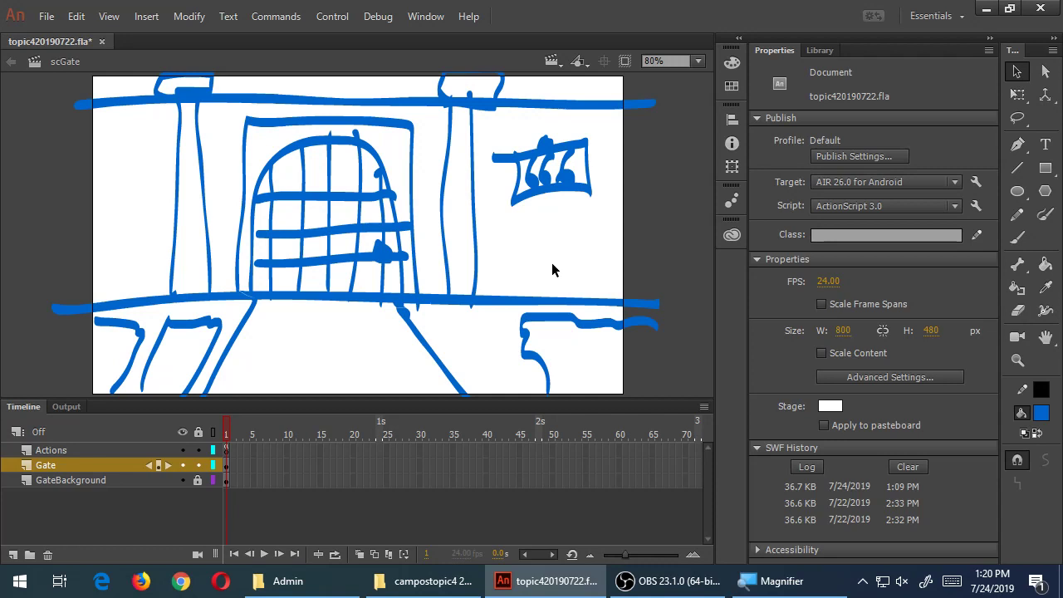
{"action": "left_click", "coordinate": [393, 226]}
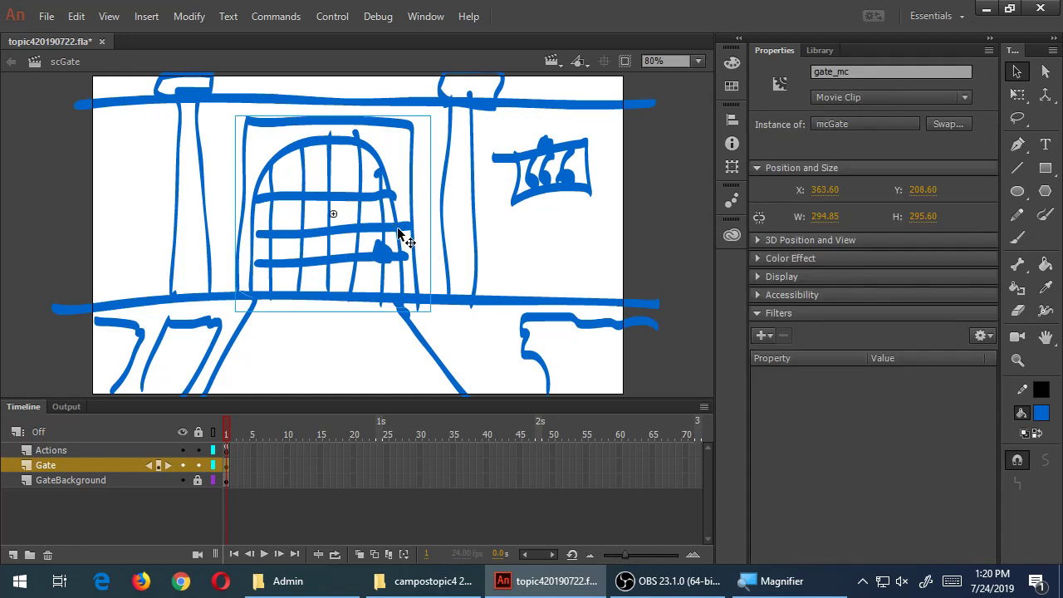
{"action": "double_click", "coordinate": [398, 235]}
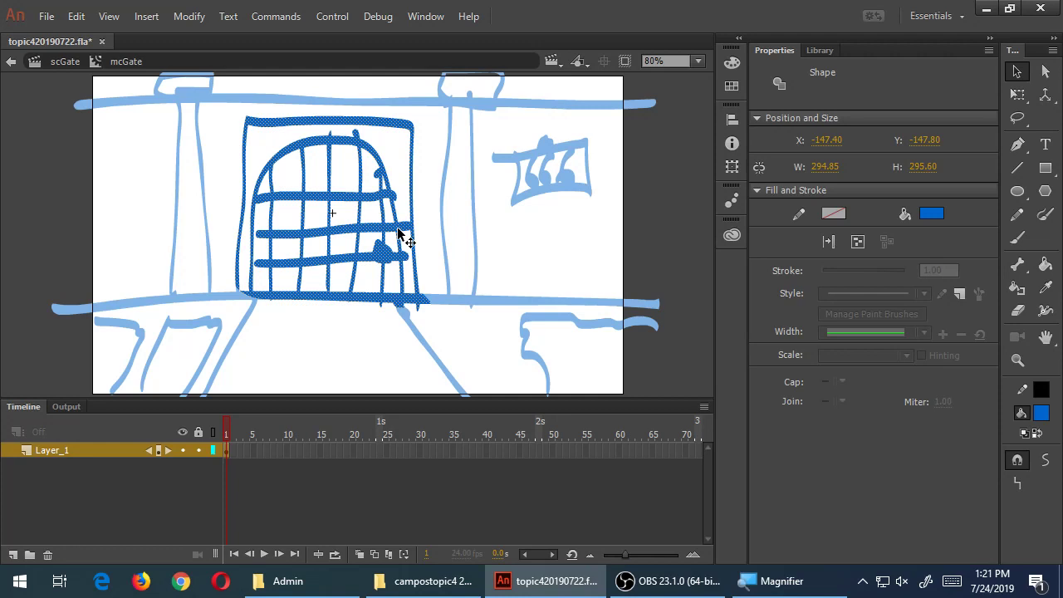
Deselect the gate drawing inside the mcGate clip's timeline.
{"action": "left_click", "coordinate": [35, 264]}
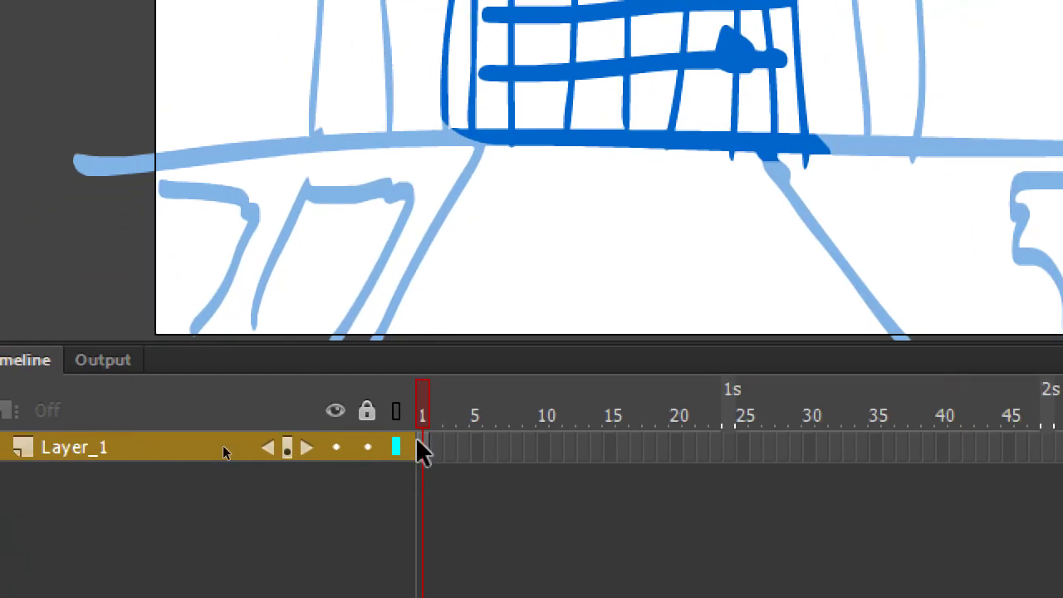
Insert a keyframe at frame 5 of Layer_1 copying the gate drawing, then deselect it.
{"action": "left_click", "coordinate": [425, 448]}
{"action": "left_click_drag", "start_coordinate": [426, 452], "coordinate": [479, 463]}
{"action": "key", "text": "F6"}
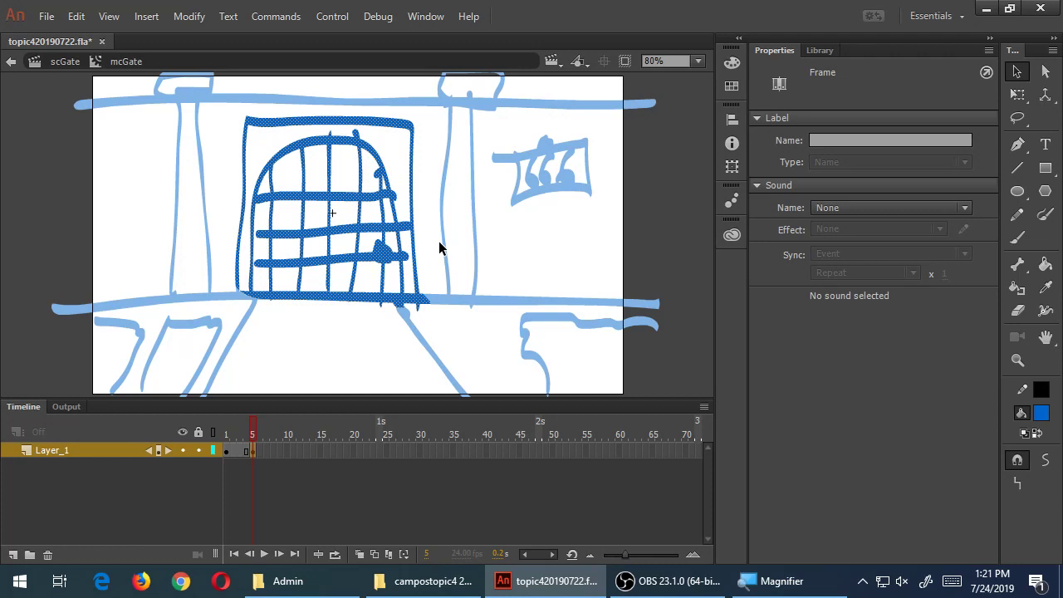
{"action": "left_click", "coordinate": [434, 223]}
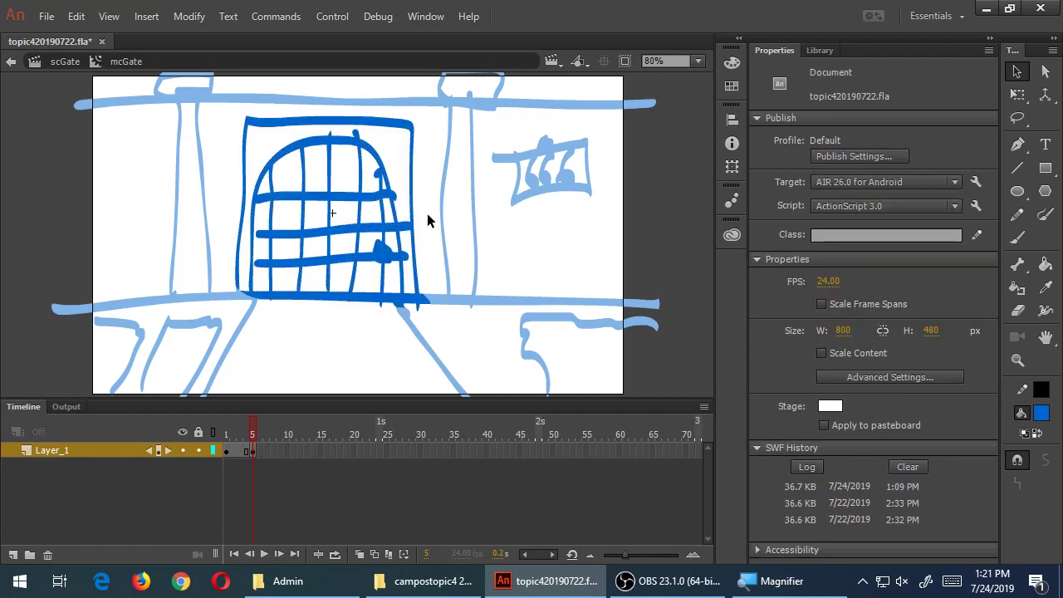
Zoom in, collapse the timeline, and delete the two stray stroke bits above the arch.
{"action": "key", "text": "z"}
{"action": "left_click", "coordinate": [337, 177]}
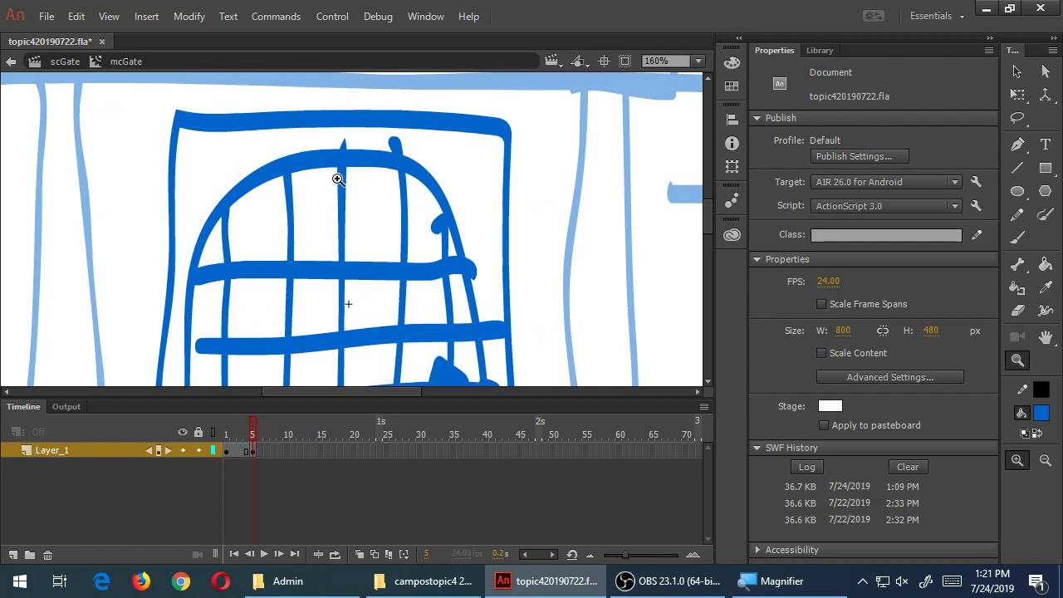
{"action": "double_click", "coordinate": [25, 406]}
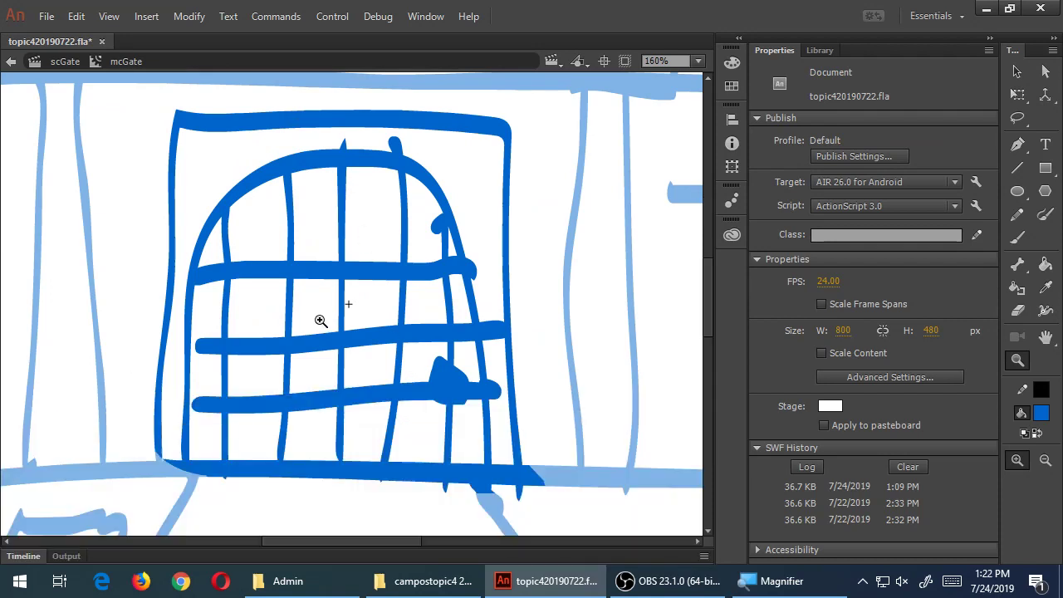
{"action": "key", "text": "v"}
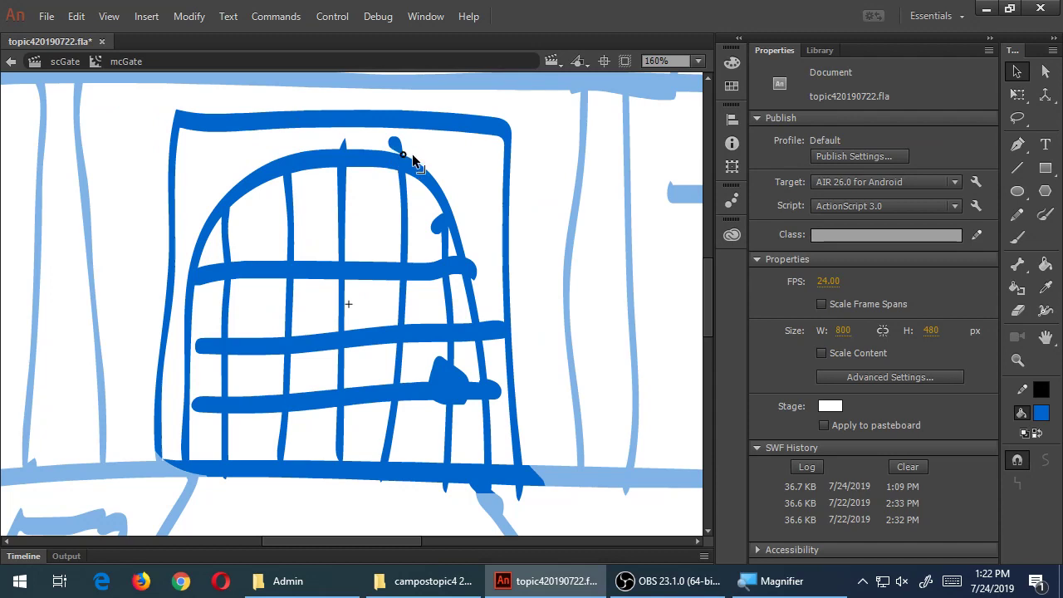
{"action": "left_click", "coordinate": [397, 146]}
{"action": "key", "text": "Delete"}
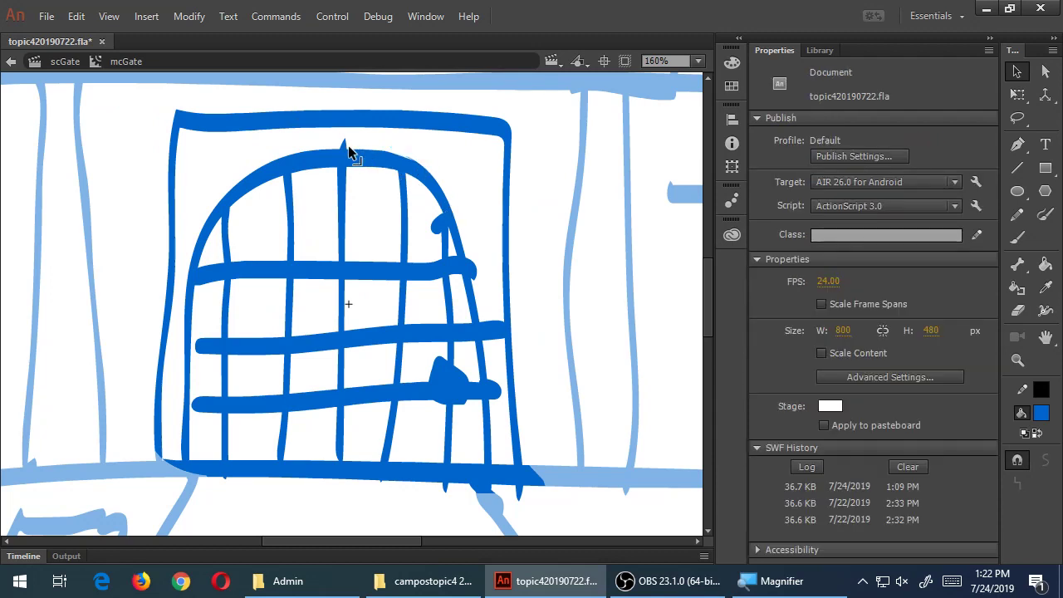
{"action": "left_click", "coordinate": [344, 144]}
{"action": "key", "text": "Delete"}
Reshape the gate bars' top and bottom ends where they meet the arch and ground.
{"action": "left_click_drag", "start_coordinate": [285, 185], "coordinate": [306, 178]}
{"action": "mouse_move", "coordinate": [341, 186]}
{"action": "left_mouse_down"}
{"action": "mouse_move", "coordinate": [361, 175]}
{"action": "mouse_move", "coordinate": [347, 168]}
{"action": "left_mouse_up"}
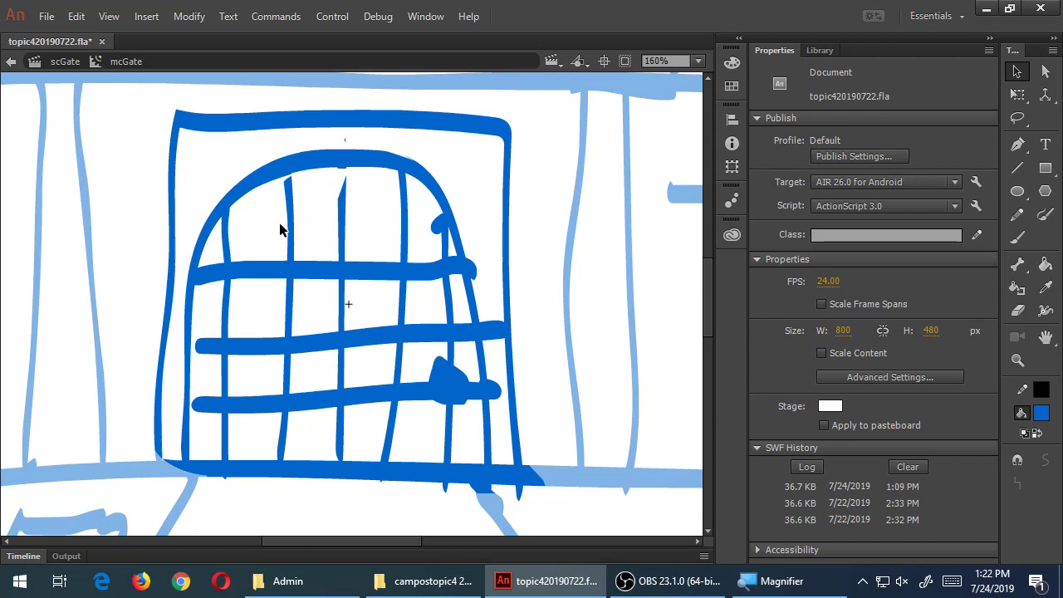
{"action": "left_click_drag", "start_coordinate": [224, 218], "coordinate": [237, 208]}
{"action": "left_click_drag", "start_coordinate": [225, 465], "coordinate": [271, 456]}
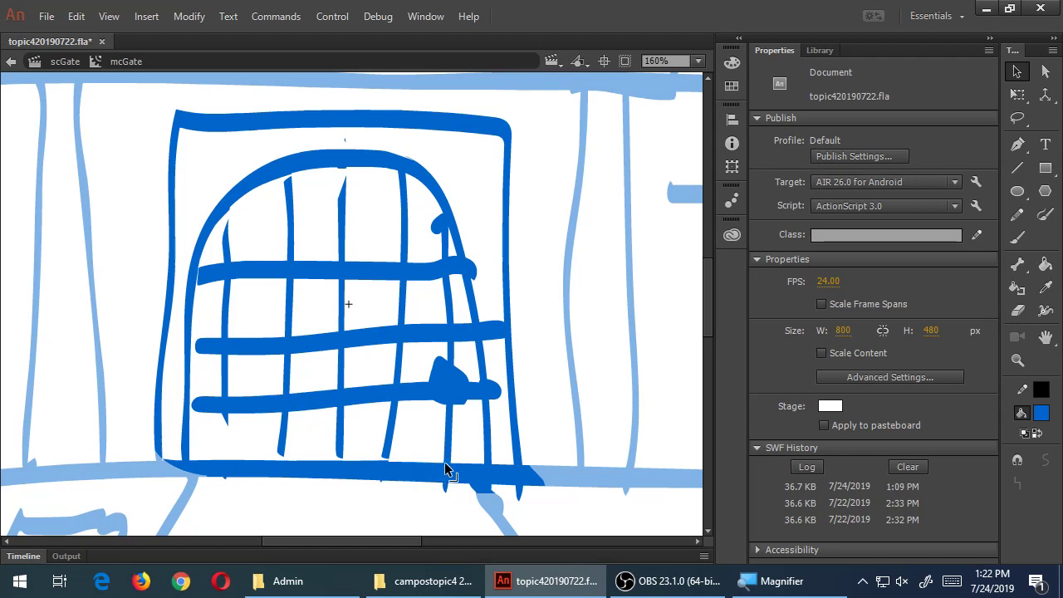
{"action": "mouse_move", "coordinate": [446, 469]}
{"action": "left_mouse_down"}
{"action": "mouse_move", "coordinate": [467, 453]}
{"action": "mouse_move", "coordinate": [487, 387]}
{"action": "mouse_move", "coordinate": [484, 419]}
{"action": "left_mouse_up"}
{"action": "left_click_drag", "start_coordinate": [473, 332], "coordinate": [478, 353]}
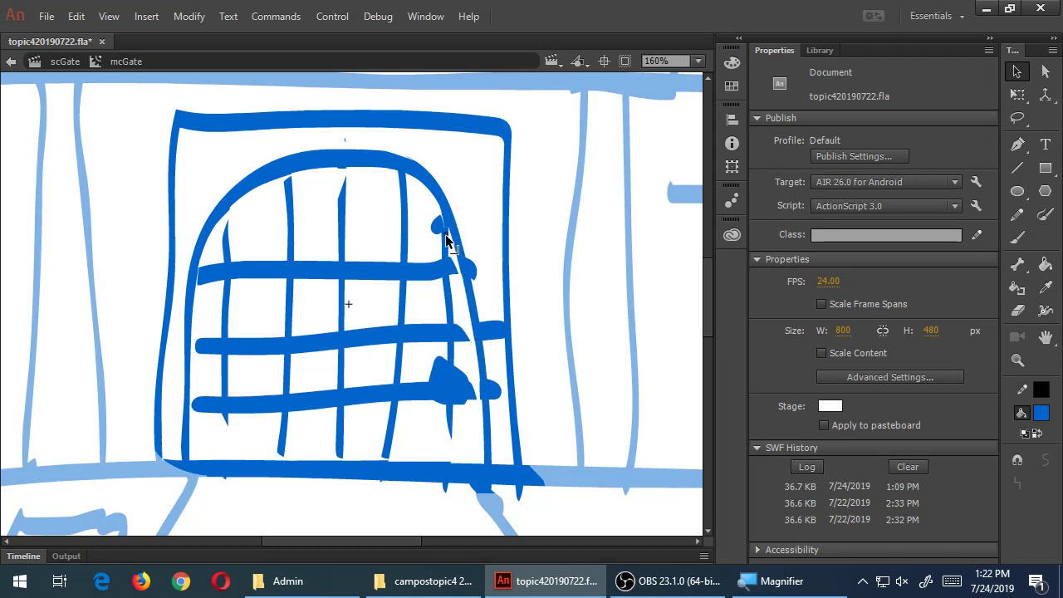
Select and delete the gate's bars, then zoom back out to view the stage.
{"action": "left_click", "coordinate": [435, 276]}
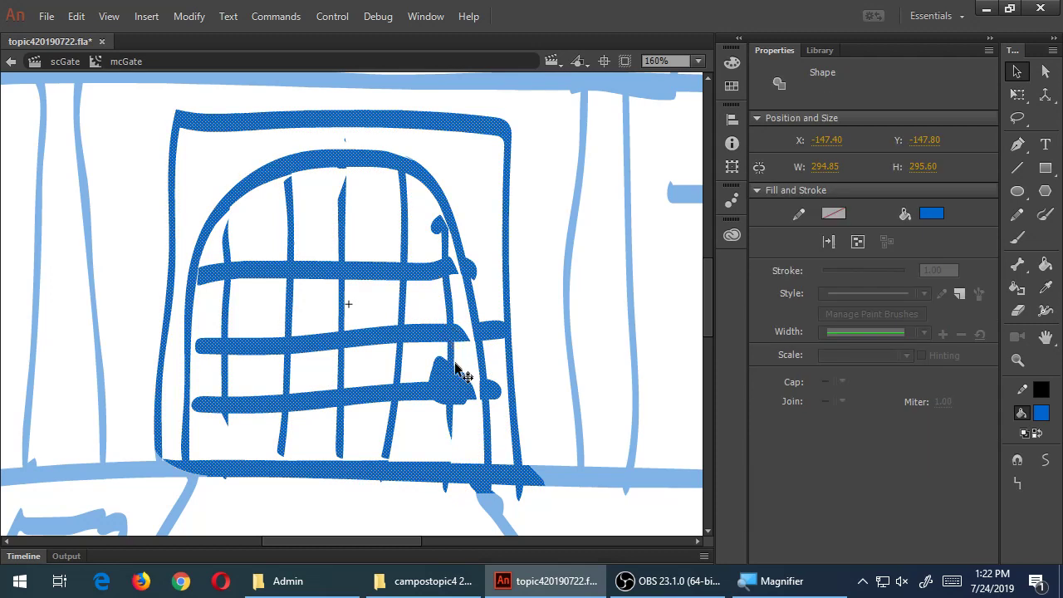
{"action": "left_click", "coordinate": [487, 242]}
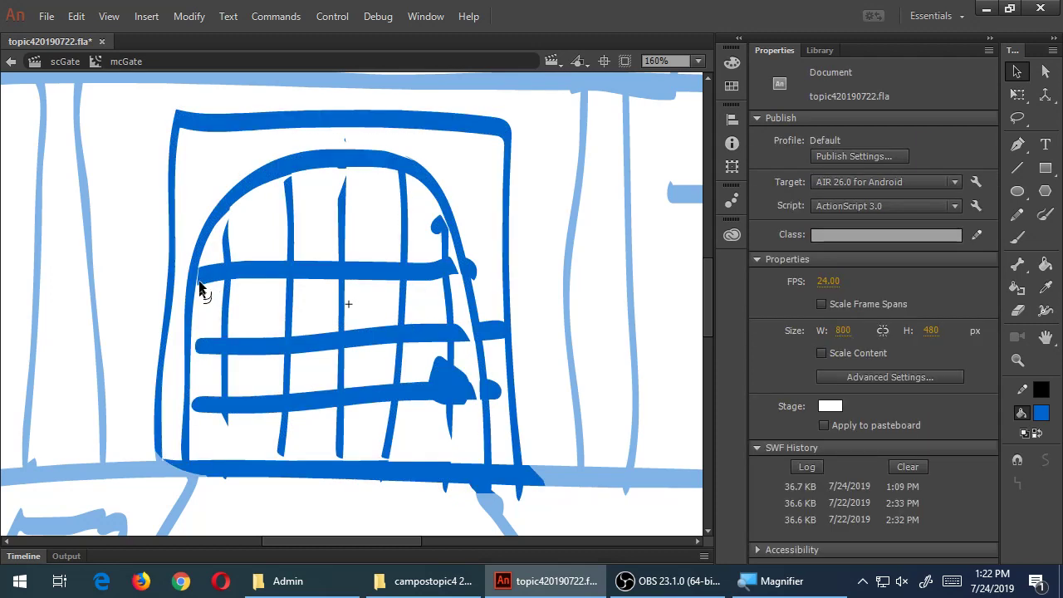
{"action": "left_click", "coordinate": [247, 275]}
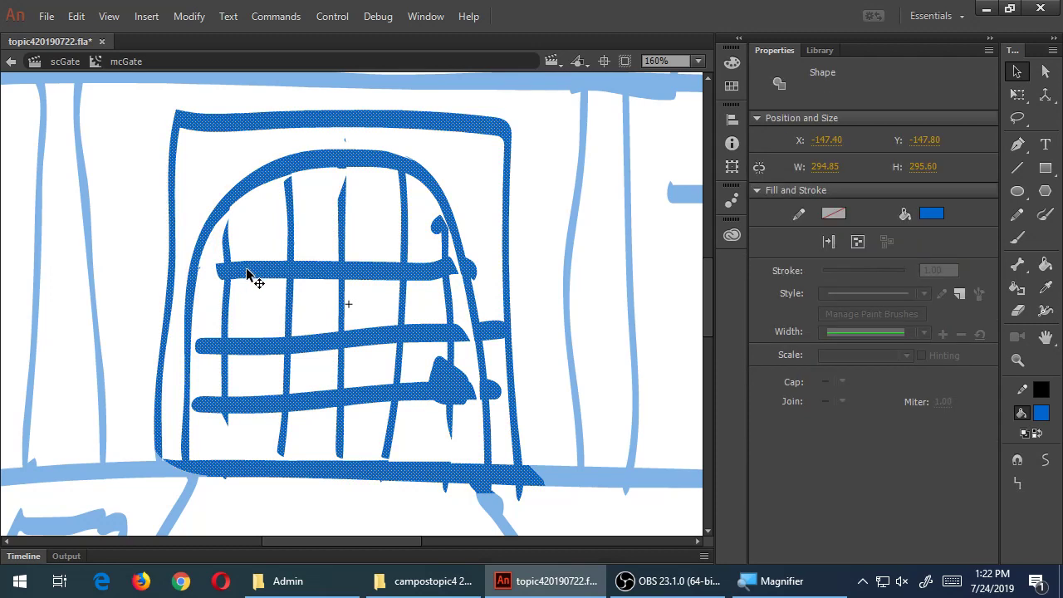
{"action": "left_click", "coordinate": [488, 223]}
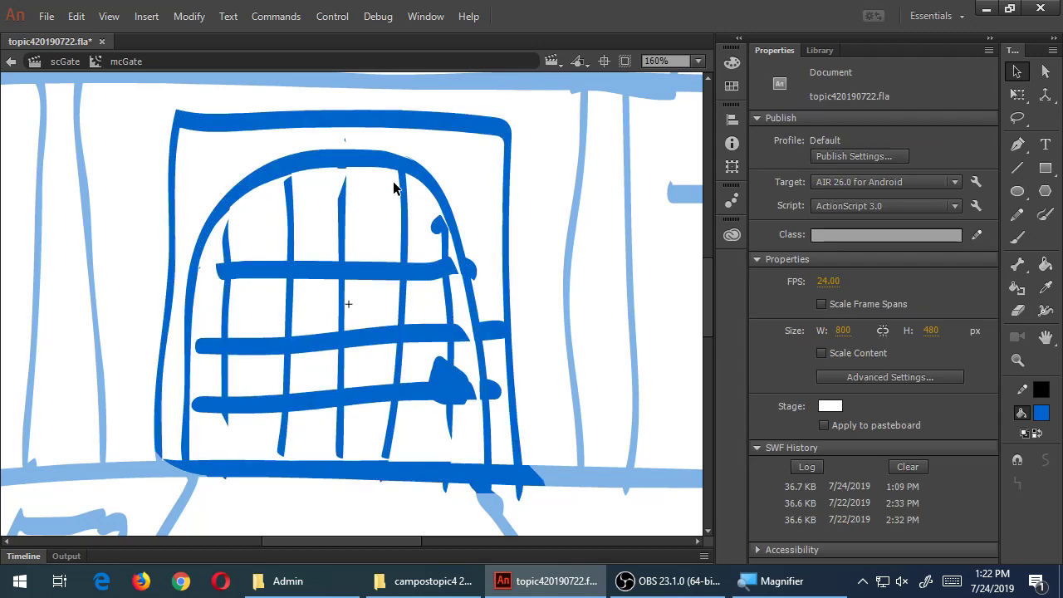
{"action": "left_click", "coordinate": [411, 277]}
{"action": "key", "text": "Delete"}
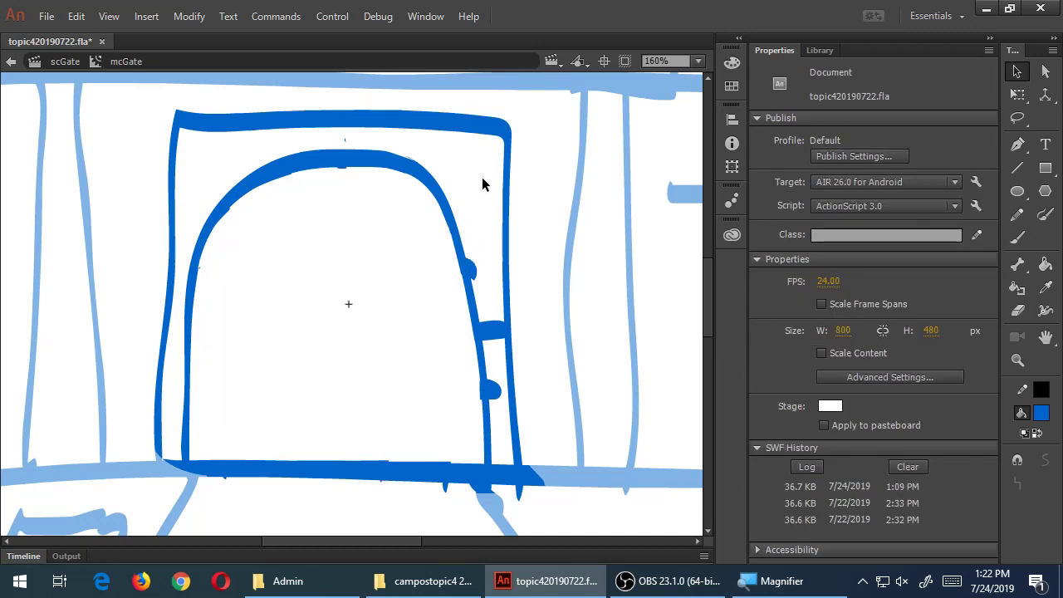
{"action": "key", "text": "ctrl+minus"}
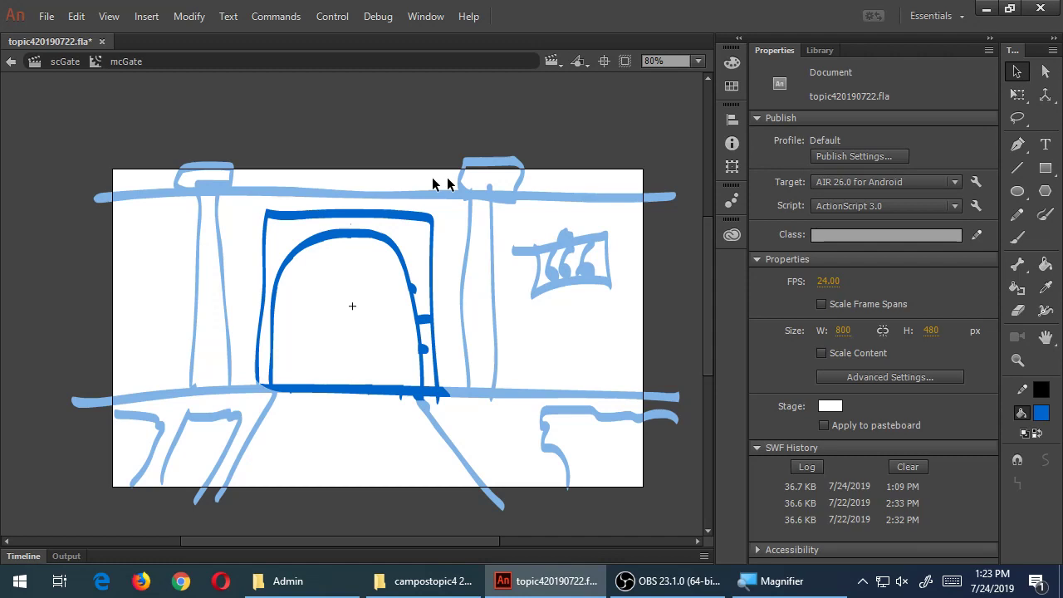
Compare frame 1's barred gate, then select frame 5 on Layer_1 with the Brush tool.
{"action": "left_click", "coordinate": [28, 555]}
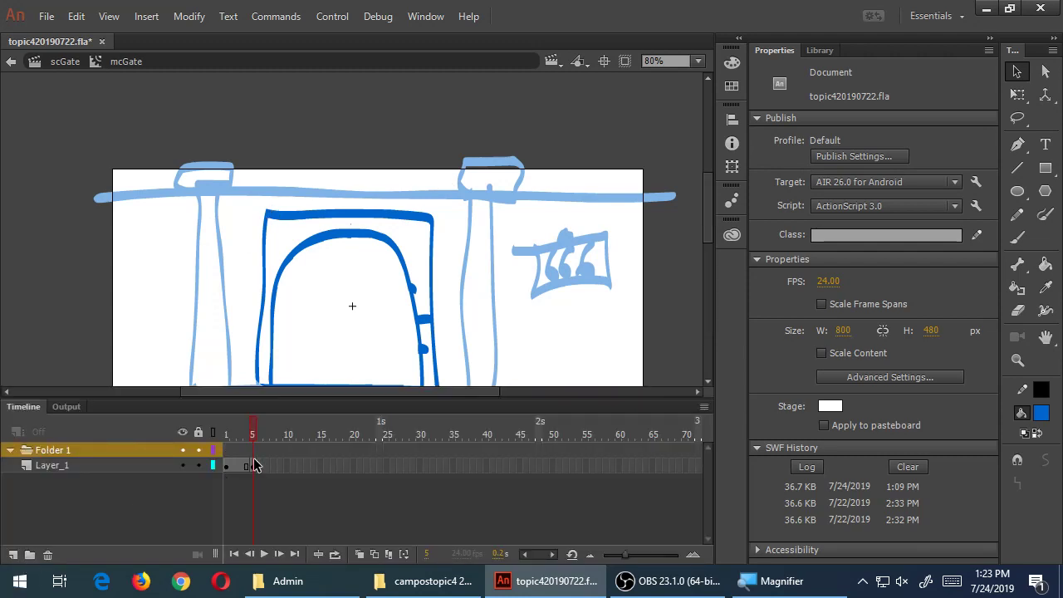
{"action": "left_click", "coordinate": [228, 438]}
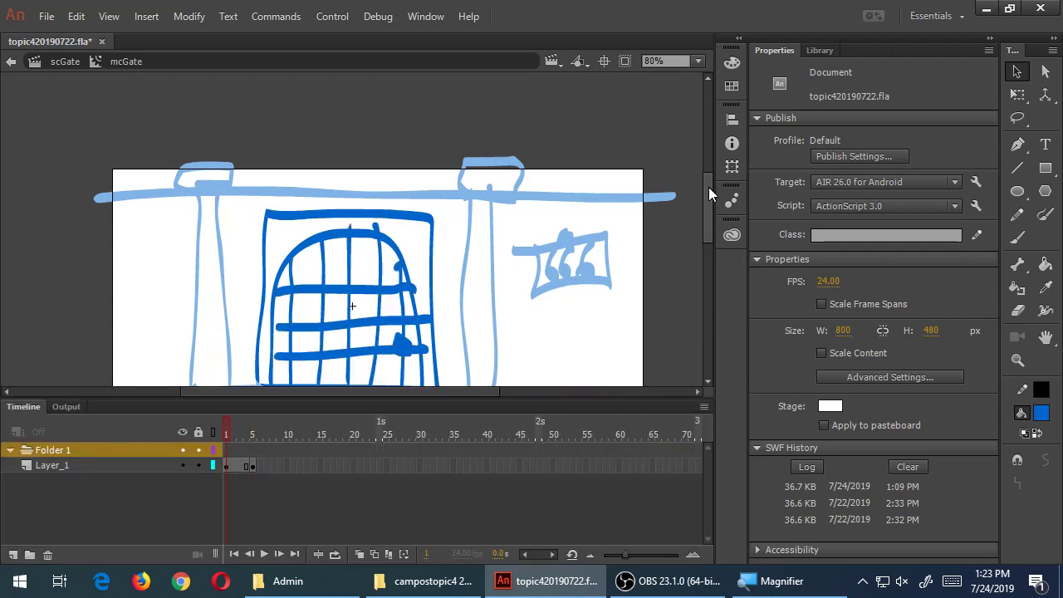
{"action": "left_click_drag", "start_coordinate": [706, 189], "coordinate": [706, 207]}
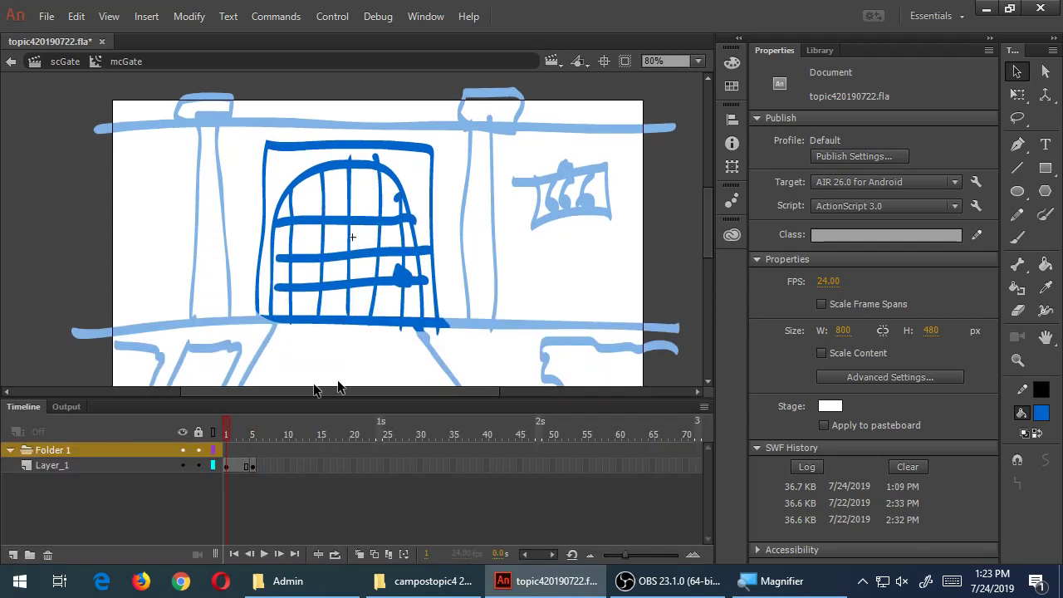
{"action": "left_click", "coordinate": [253, 435]}
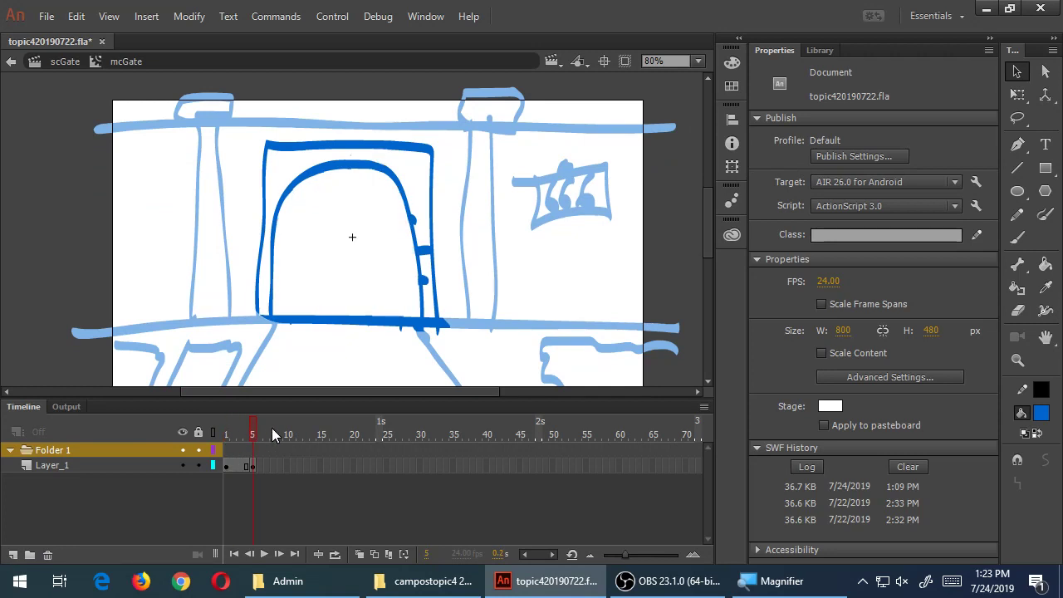
{"action": "key", "text": "b"}
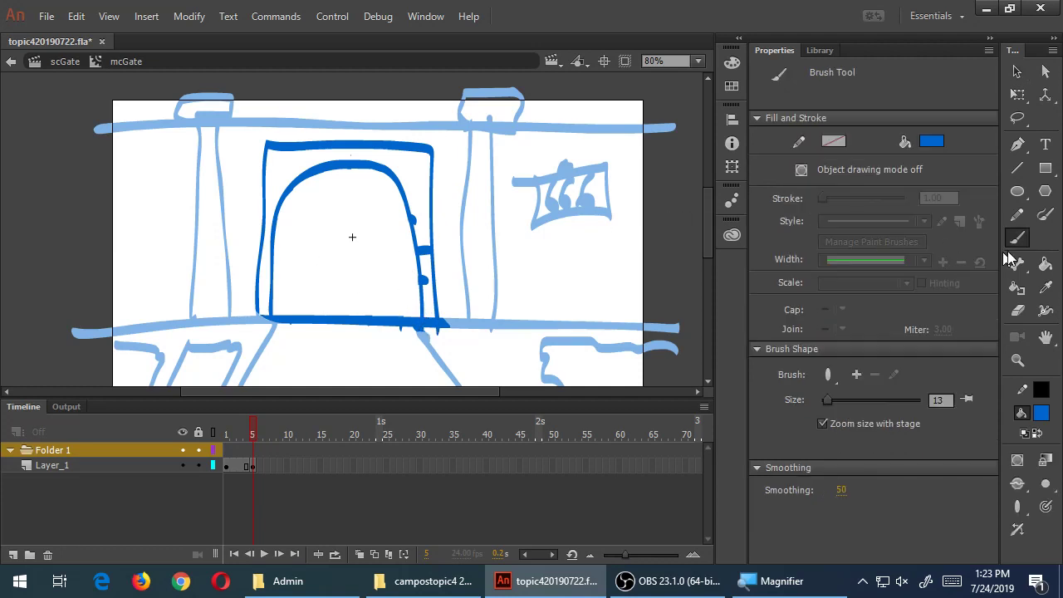
{"action": "left_click", "coordinate": [254, 465]}
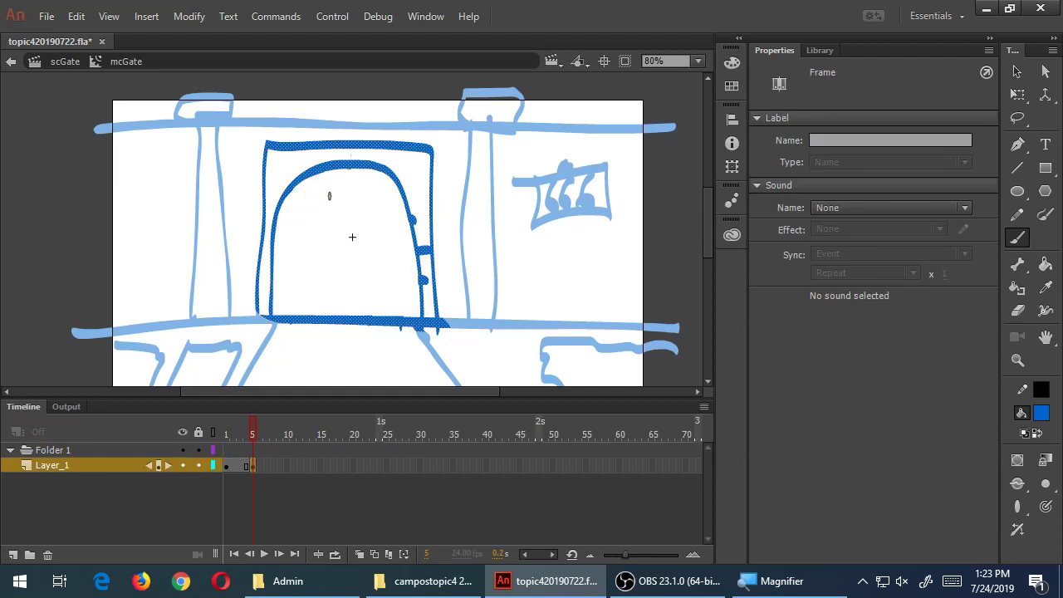
Brush the half-open door on frame 5: arched edge, floor line, handle, vertical bars and crossbar.
{"action": "mouse_move", "coordinate": [284, 196]}
{"action": "left_mouse_down"}
{"action": "mouse_move", "coordinate": [311, 179]}
{"action": "mouse_move", "coordinate": [361, 192]}
{"action": "mouse_move", "coordinate": [379, 322]}
{"action": "mouse_move", "coordinate": [365, 317]}
{"action": "mouse_move", "coordinate": [344, 193]}
{"action": "left_mouse_up"}
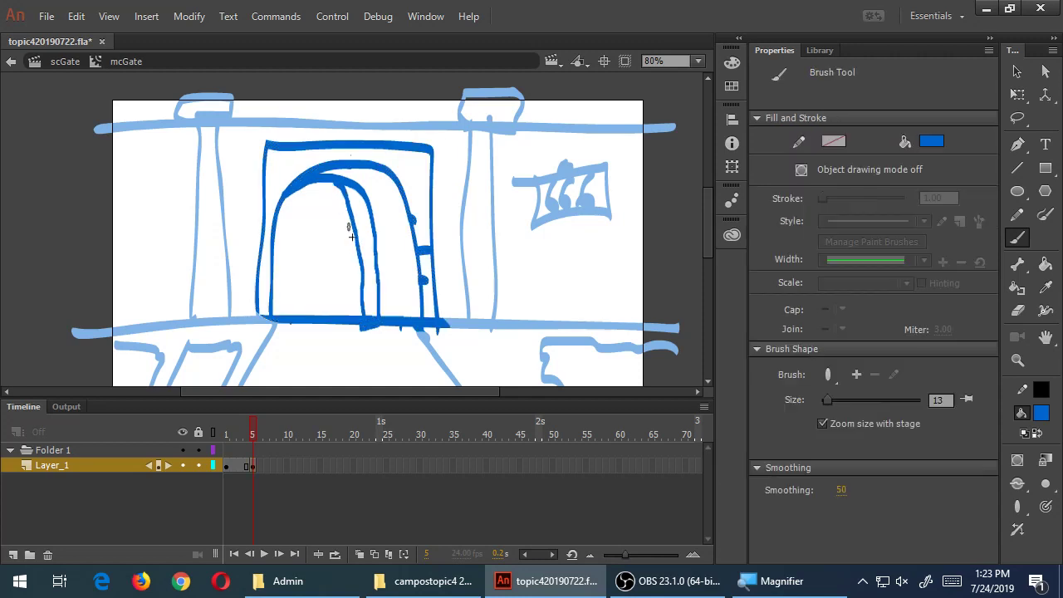
{"action": "mouse_move", "coordinate": [367, 326]}
{"action": "left_mouse_down"}
{"action": "mouse_move", "coordinate": [314, 326]}
{"action": "mouse_move", "coordinate": [279, 310]}
{"action": "left_mouse_up"}
{"action": "mouse_move", "coordinate": [347, 252]}
{"action": "left_mouse_down"}
{"action": "mouse_move", "coordinate": [349, 267]}
{"action": "mouse_move", "coordinate": [271, 263]}
{"action": "left_mouse_up"}
{"action": "mouse_move", "coordinate": [339, 182]}
{"action": "left_mouse_down"}
{"action": "mouse_move", "coordinate": [358, 319]}
{"action": "mouse_move", "coordinate": [329, 319]}
{"action": "left_mouse_up"}
{"action": "mouse_move", "coordinate": [305, 187]}
{"action": "left_mouse_down"}
{"action": "mouse_move", "coordinate": [299, 299]}
{"action": "mouse_move", "coordinate": [287, 292]}
{"action": "mouse_move", "coordinate": [287, 319]}
{"action": "left_mouse_up"}
{"action": "left_click_drag", "start_coordinate": [274, 229], "coordinate": [362, 219]}
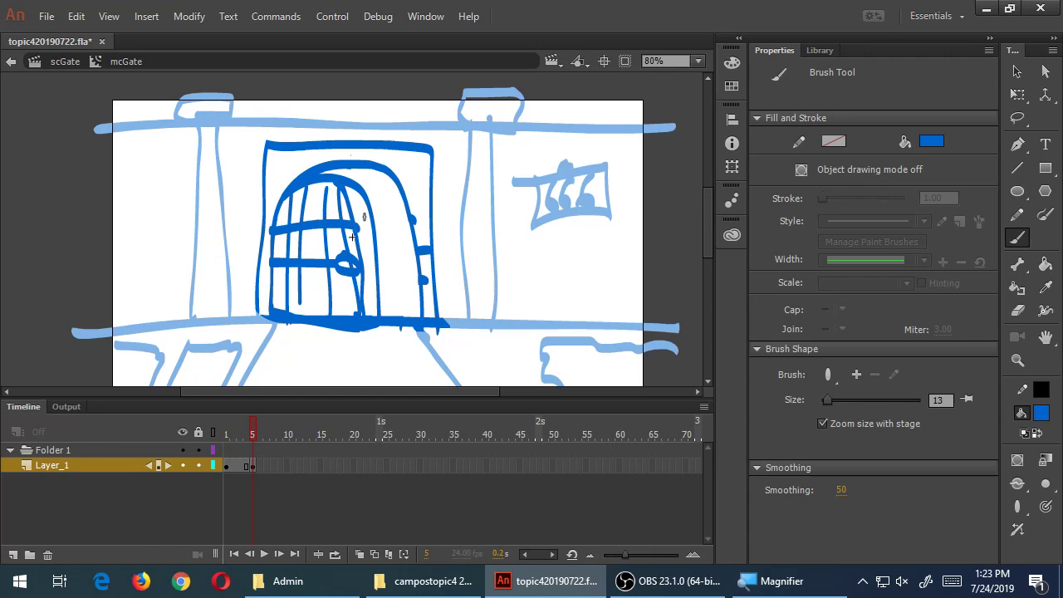
{"action": "left_click", "coordinate": [242, 435]}
{"action": "left_click", "coordinate": [254, 430]}
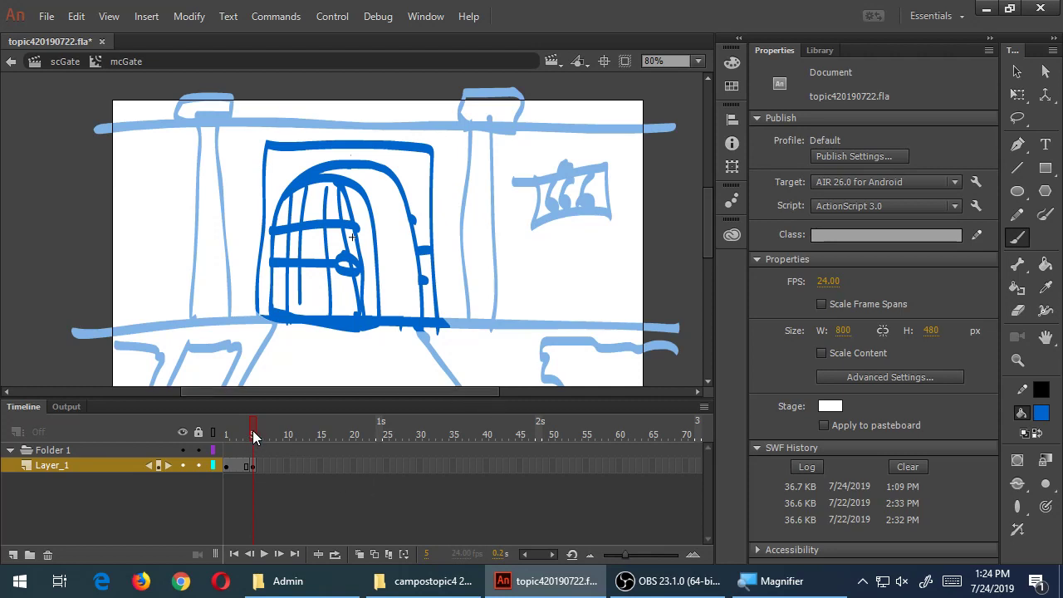
{"action": "left_click_drag", "start_coordinate": [252, 430], "coordinate": [256, 429]}
{"action": "left_click", "coordinate": [260, 469]}
Undo the frame-5 door strokes and place keyframes at frames 6 and 7.
{"action": "left_click_drag", "start_coordinate": [260, 466], "coordinate": [260, 468]}
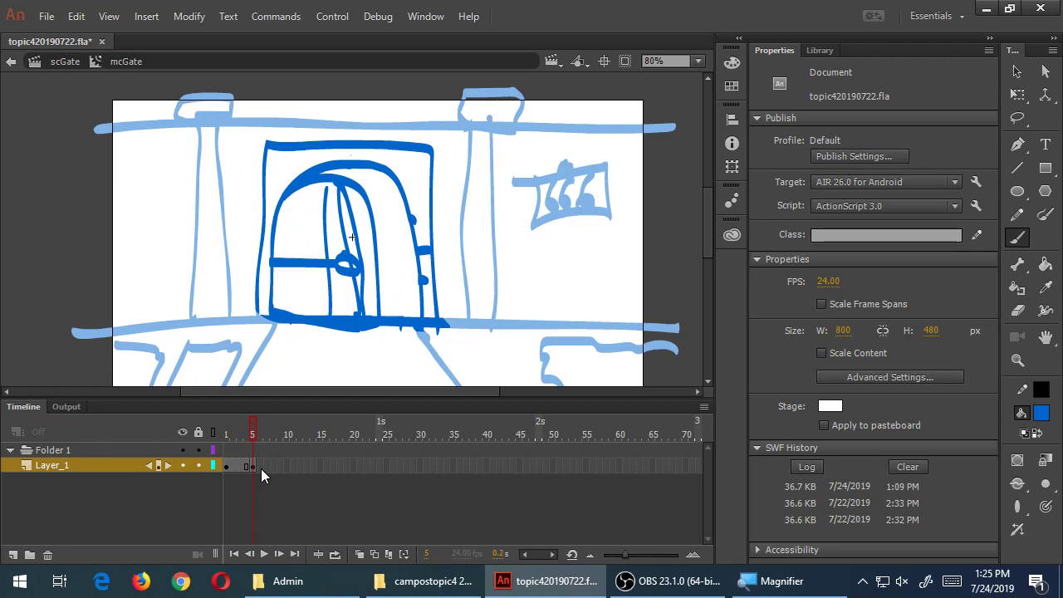
{"action": "key", "text": "ctrl+z"}
{"action": "key", "text": "ctrl+z"}
{"action": "key", "text": "ctrl+z"}
{"action": "key", "text": "ctrl+z"}
{"action": "key", "text": "ctrl+z"}
{"action": "key", "text": "ctrl+z"}
{"action": "key", "text": "ctrl+z"}
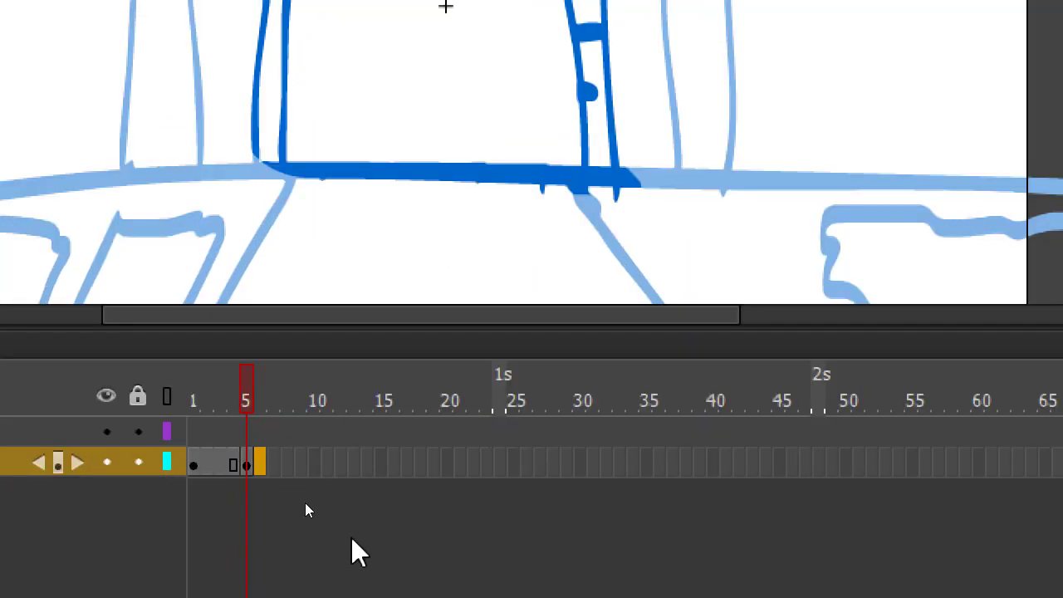
{"action": "left_click_drag", "start_coordinate": [260, 463], "coordinate": [273, 464]}
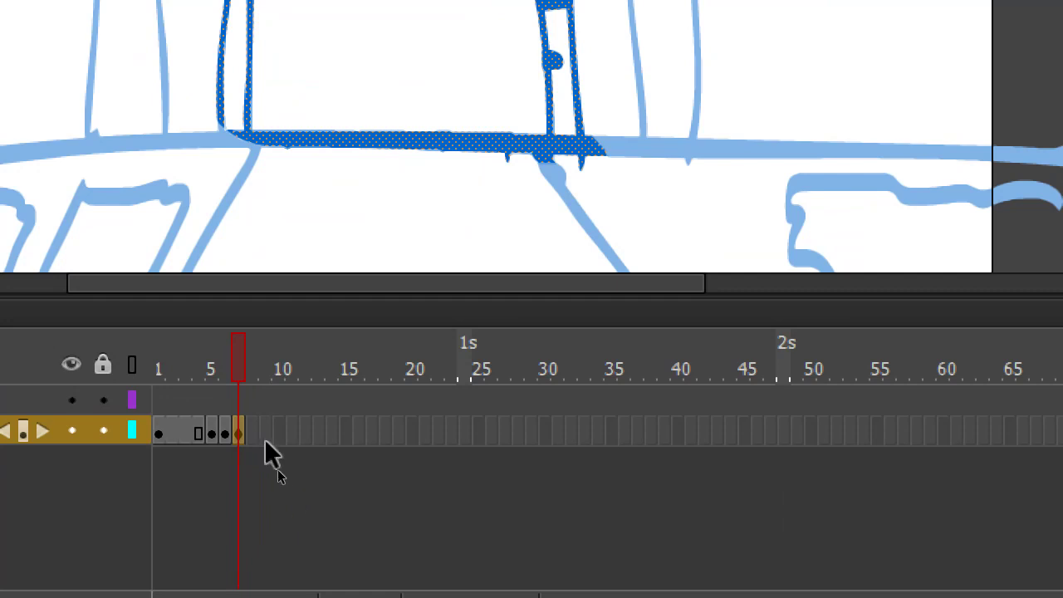
{"action": "left_click", "coordinate": [251, 432]}
Move the barred-gate keyframe later and start the swung-out gate's edge left of the arch.
{"action": "left_click", "coordinate": [159, 429]}
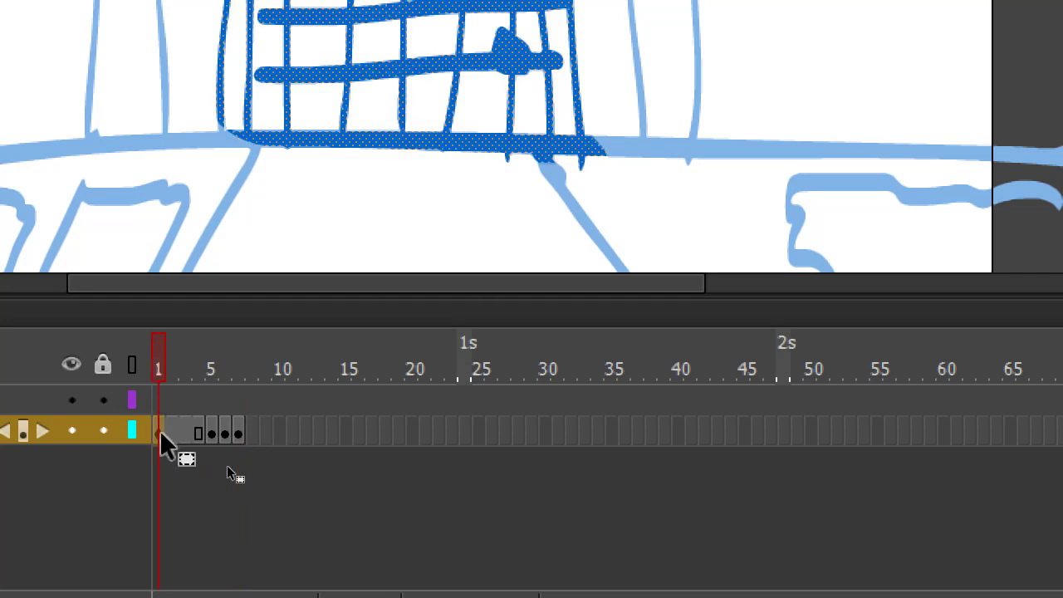
{"action": "mouse_move", "coordinate": [160, 429]}
{"action": "left_mouse_down"}
{"action": "mouse_move", "coordinate": [201, 440]}
{"action": "mouse_move", "coordinate": [237, 434]}
{"action": "left_mouse_up"}
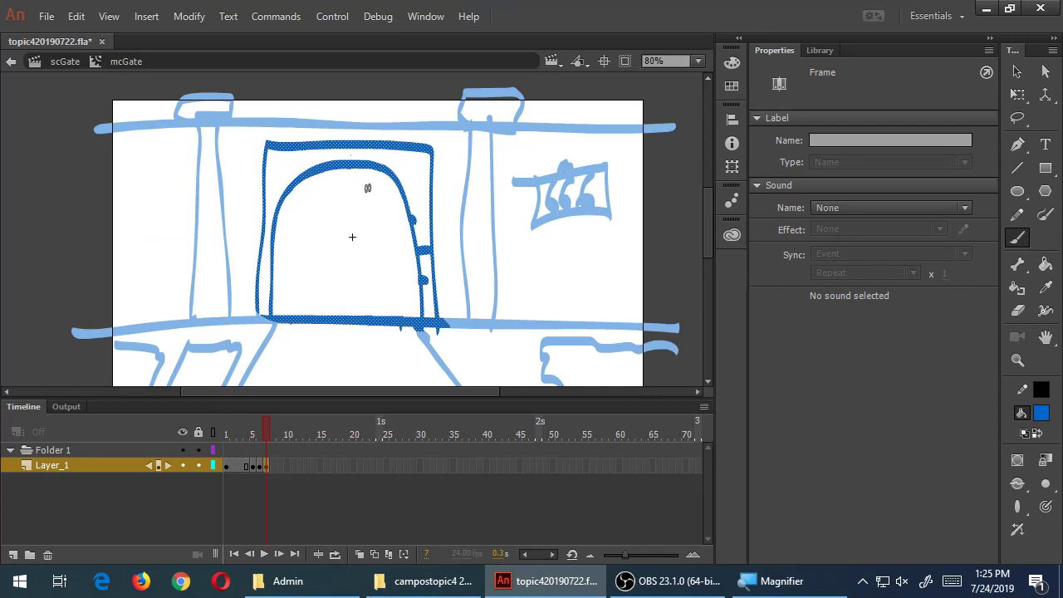
{"action": "mouse_move", "coordinate": [267, 186]}
{"action": "left_mouse_down"}
{"action": "mouse_move", "coordinate": [243, 159]}
{"action": "mouse_move", "coordinate": [193, 152]}
{"action": "mouse_move", "coordinate": [154, 164]}
{"action": "mouse_move", "coordinate": [140, 248]}
{"action": "mouse_move", "coordinate": [154, 318]}
{"action": "mouse_move", "coordinate": [274, 319]}
{"action": "left_mouse_up"}
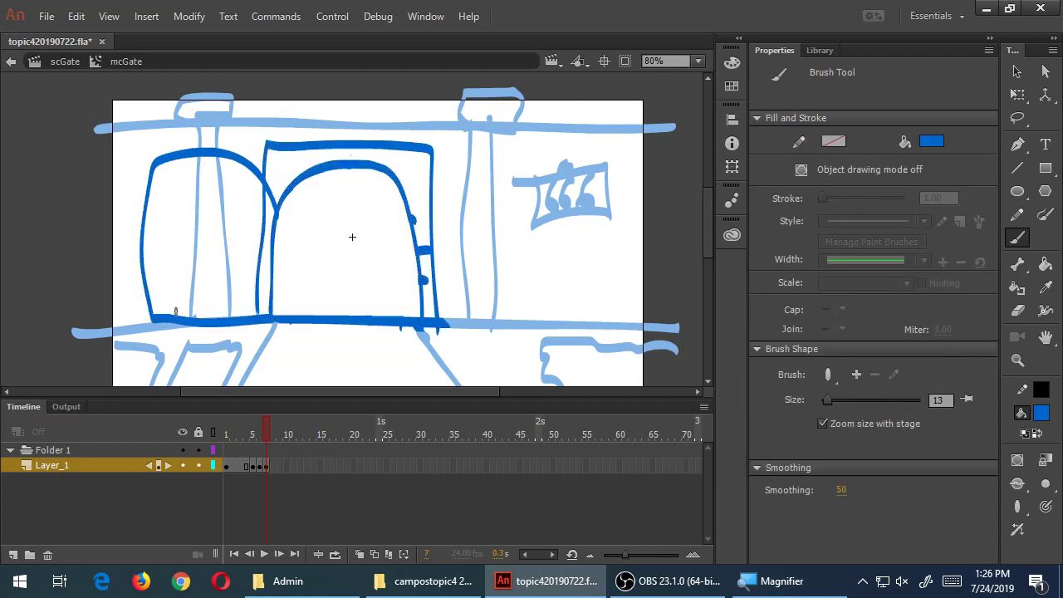
Add vertical bars inside the swung-out gate.
{"action": "mouse_move", "coordinate": [176, 314]}
{"action": "left_mouse_down"}
{"action": "mouse_move", "coordinate": [184, 185]}
{"action": "mouse_move", "coordinate": [211, 189]}
{"action": "left_mouse_up"}
{"action": "left_click_drag", "start_coordinate": [218, 308], "coordinate": [251, 148]}
{"action": "left_click_drag", "start_coordinate": [246, 322], "coordinate": [268, 191]}
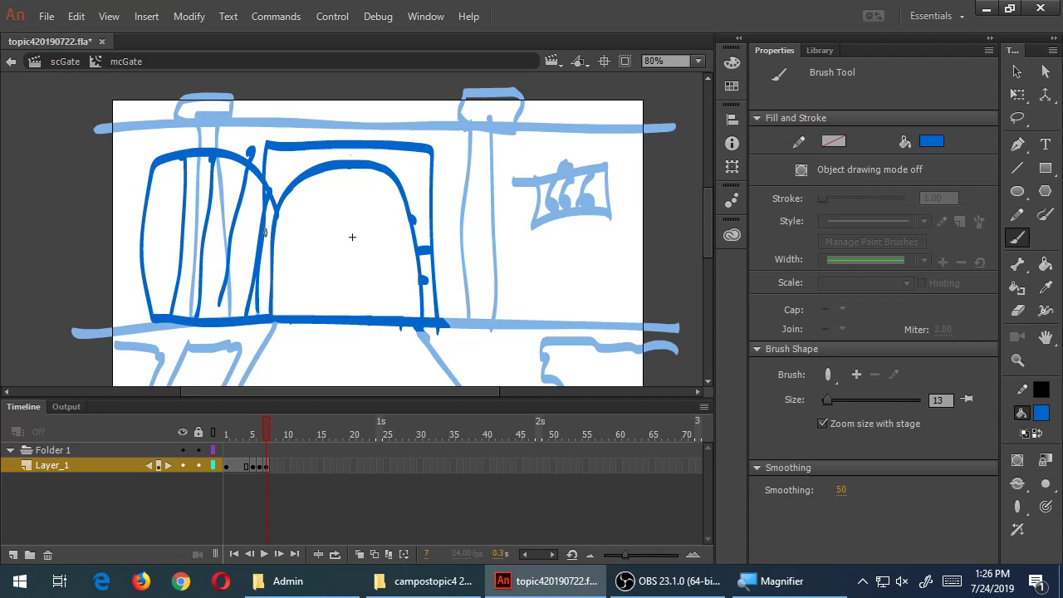
Draw the door inside the arch with a curved top, handle, three vertical planks and two crossbars.
{"action": "left_click", "coordinate": [260, 432]}
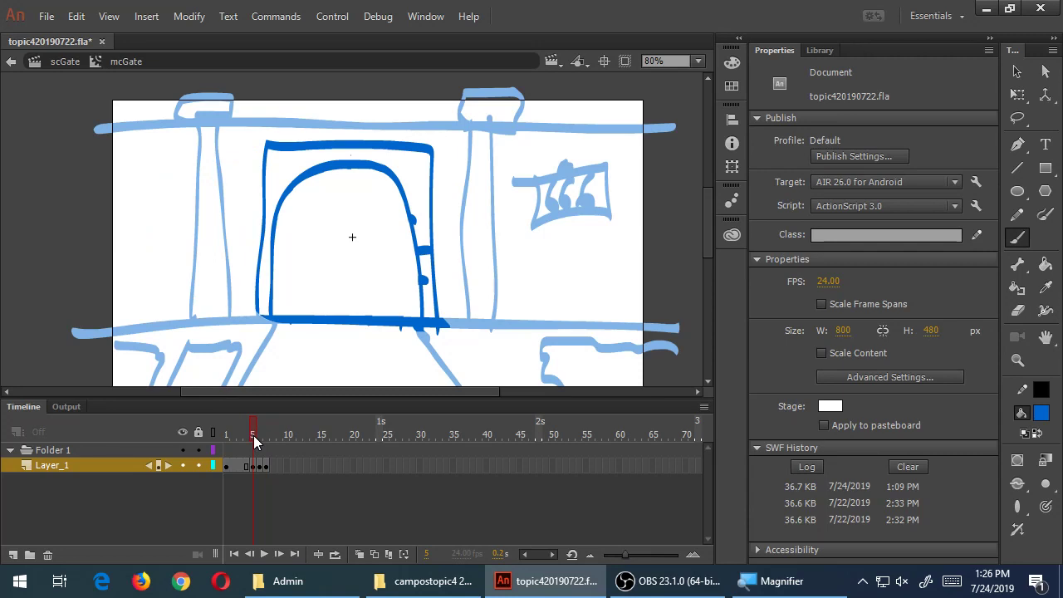
{"action": "mouse_move", "coordinate": [291, 195]}
{"action": "left_mouse_down"}
{"action": "mouse_move", "coordinate": [333, 181]}
{"action": "mouse_move", "coordinate": [366, 190]}
{"action": "mouse_move", "coordinate": [383, 218]}
{"action": "mouse_move", "coordinate": [376, 318]}
{"action": "mouse_move", "coordinate": [366, 320]}
{"action": "mouse_move", "coordinate": [372, 235]}
{"action": "mouse_move", "coordinate": [339, 191]}
{"action": "left_mouse_up"}
{"action": "left_click_drag", "start_coordinate": [362, 263], "coordinate": [356, 258]}
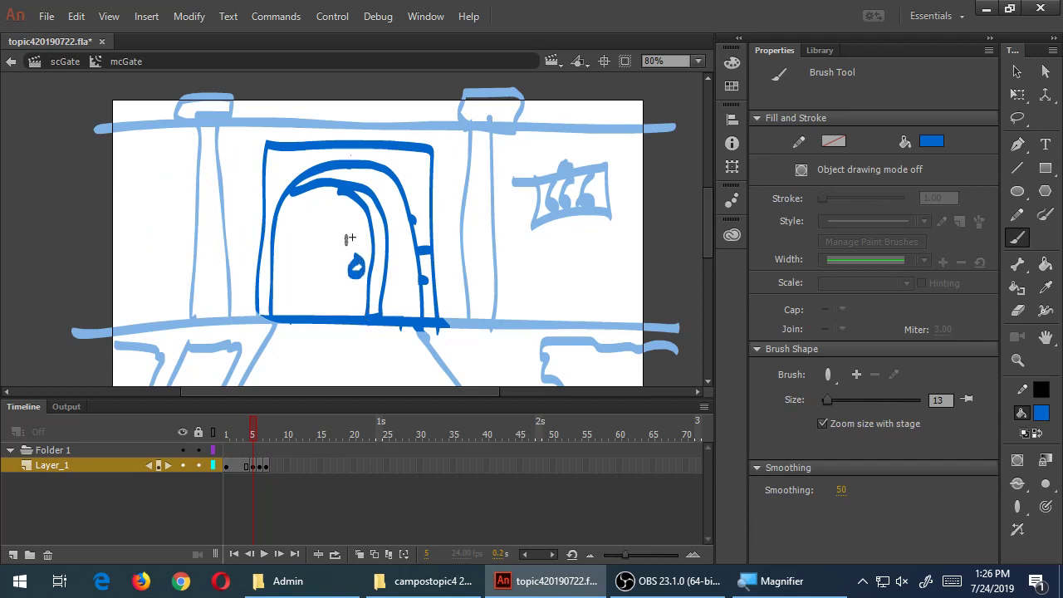
{"action": "mouse_move", "coordinate": [347, 196]}
{"action": "left_mouse_down"}
{"action": "mouse_move", "coordinate": [341, 296]}
{"action": "mouse_move", "coordinate": [320, 314]}
{"action": "left_mouse_up"}
{"action": "left_click_drag", "start_coordinate": [306, 189], "coordinate": [304, 316]}
{"action": "left_click_drag", "start_coordinate": [294, 199], "coordinate": [290, 313]}
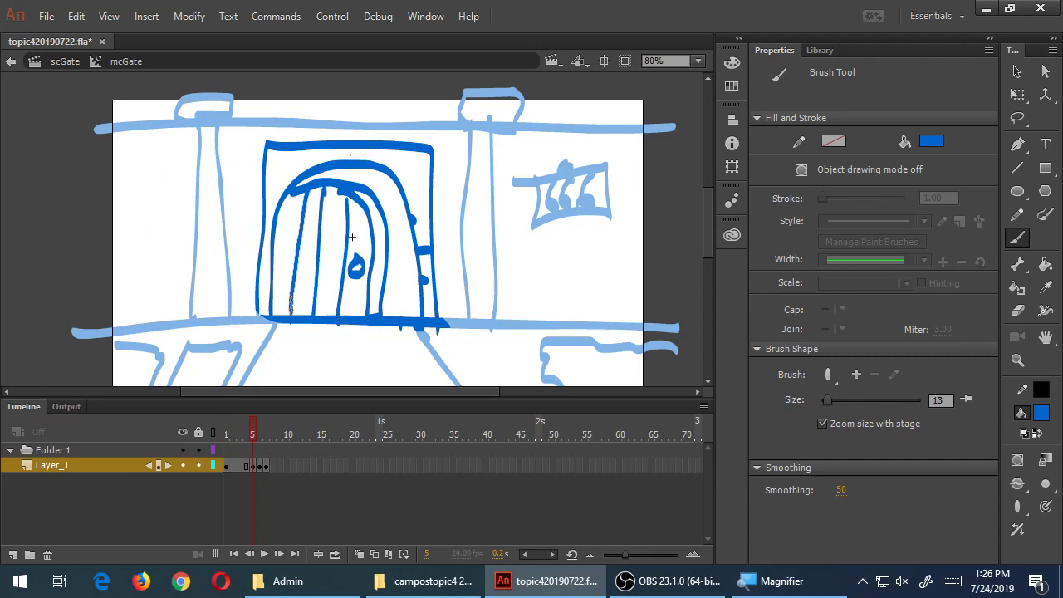
{"action": "left_click_drag", "start_coordinate": [282, 226], "coordinate": [381, 242]}
{"action": "left_click_drag", "start_coordinate": [277, 283], "coordinate": [371, 291]}
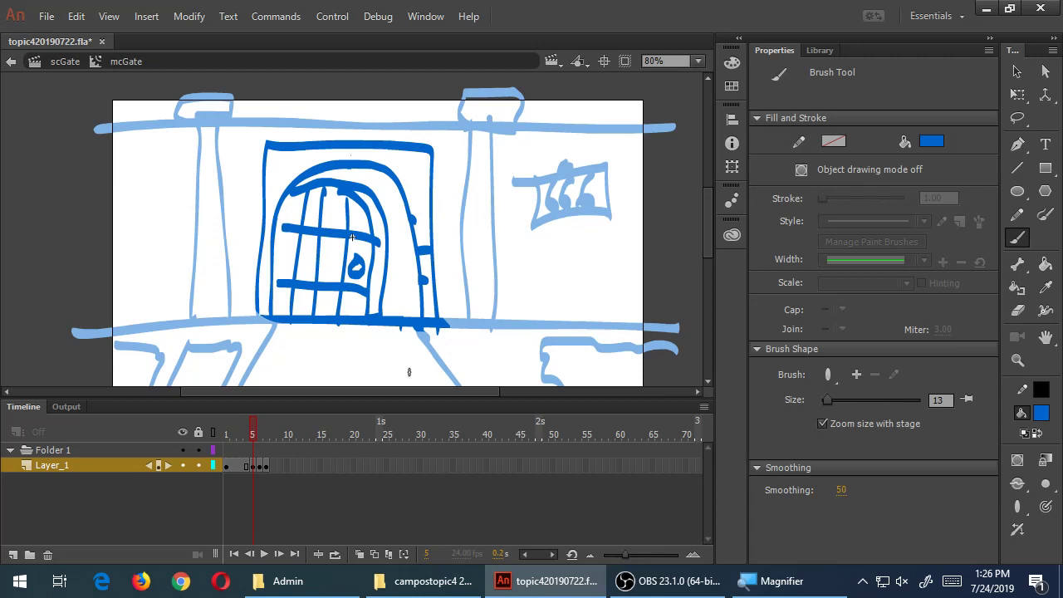
Compare frames 6 and 7, touch up the open gate, then sketch the half-open gate on frame 6.
{"action": "left_click", "coordinate": [260, 467]}
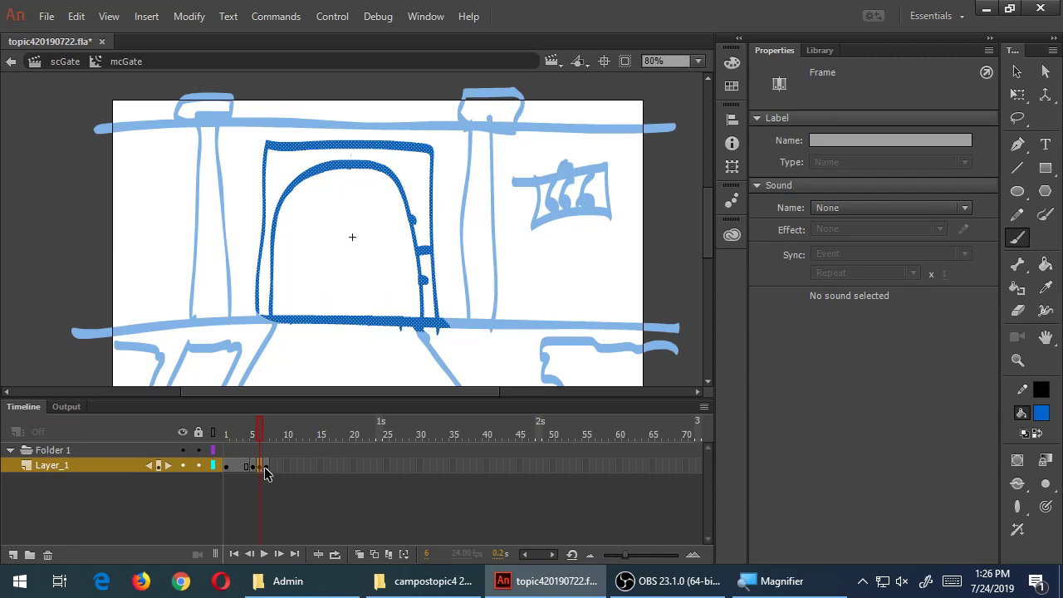
{"action": "left_click", "coordinate": [267, 466]}
{"action": "left_click", "coordinate": [259, 467]}
{"action": "left_click", "coordinate": [267, 467]}
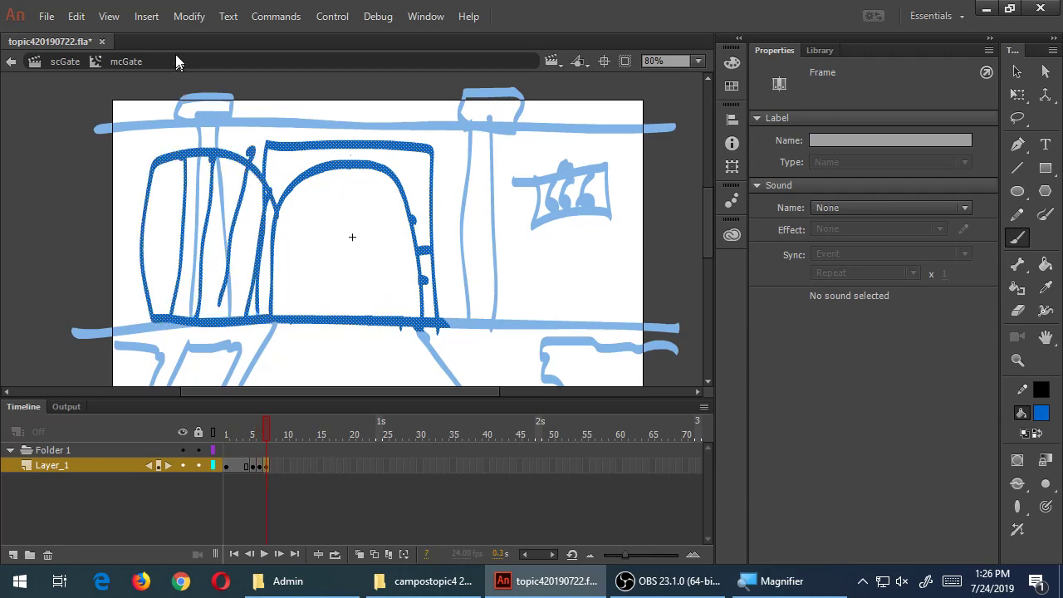
{"action": "left_click_drag", "start_coordinate": [161, 159], "coordinate": [163, 297]}
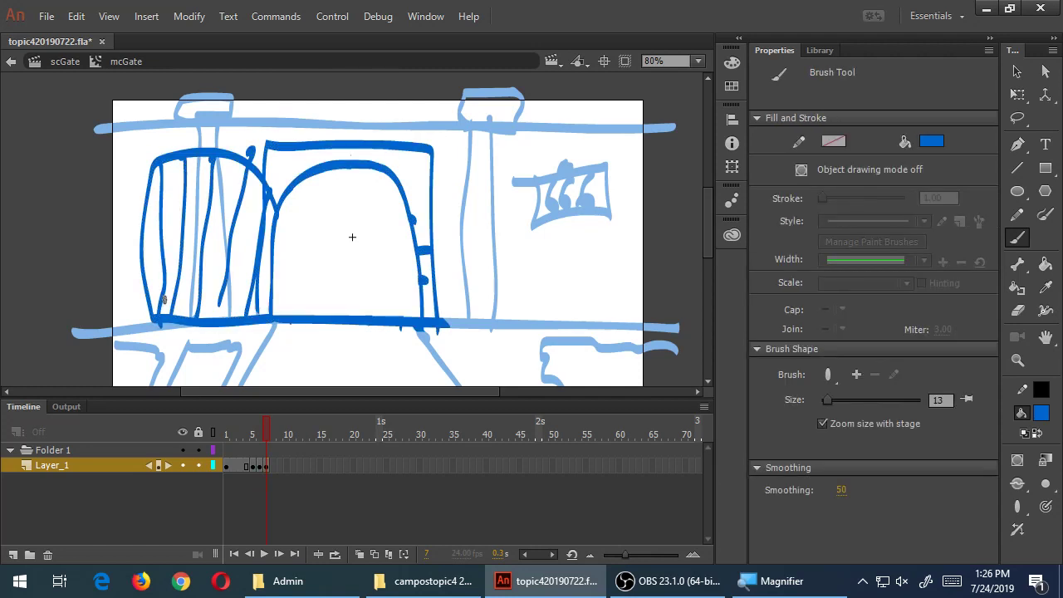
{"action": "left_click", "coordinate": [259, 466]}
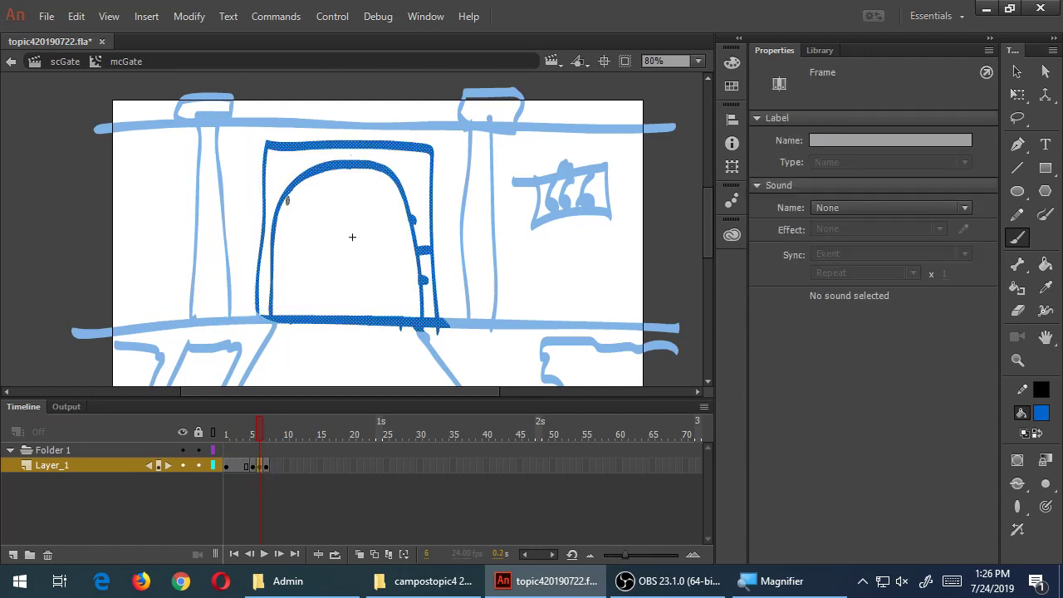
{"action": "mouse_move", "coordinate": [287, 196]}
{"action": "left_mouse_down"}
{"action": "mouse_move", "coordinate": [300, 287]}
{"action": "mouse_move", "coordinate": [279, 334]}
{"action": "mouse_move", "coordinate": [282, 192]}
{"action": "mouse_move", "coordinate": [264, 300]}
{"action": "left_mouse_up"}
{"action": "mouse_move", "coordinate": [265, 258]}
{"action": "left_mouse_down"}
{"action": "mouse_move", "coordinate": [259, 274]}
{"action": "mouse_move", "coordinate": [293, 276]}
{"action": "left_mouse_up"}
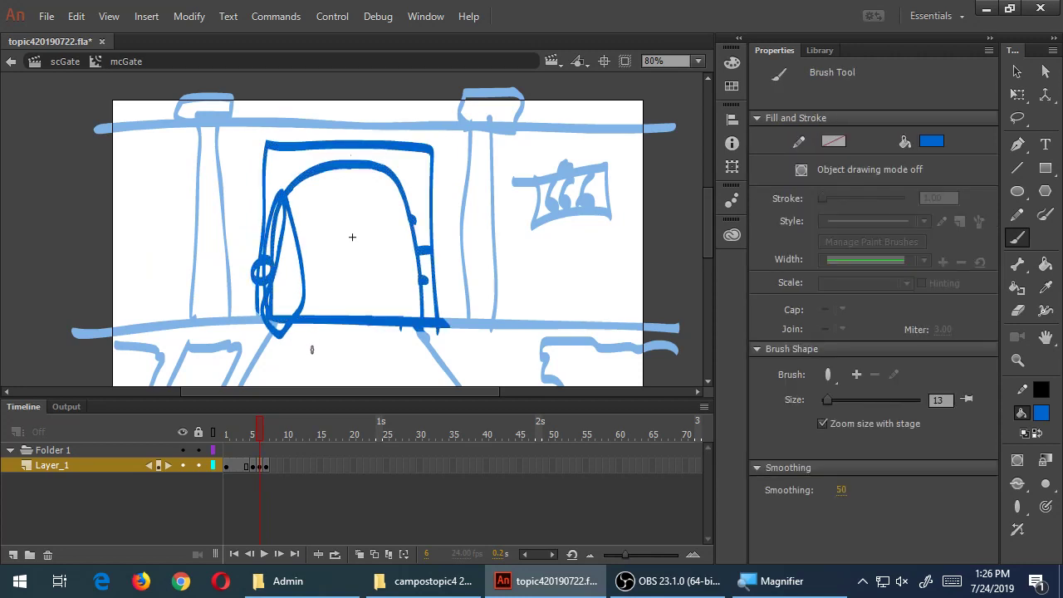
{"action": "key", "text": "comma"}
{"action": "key", "text": "comma"}
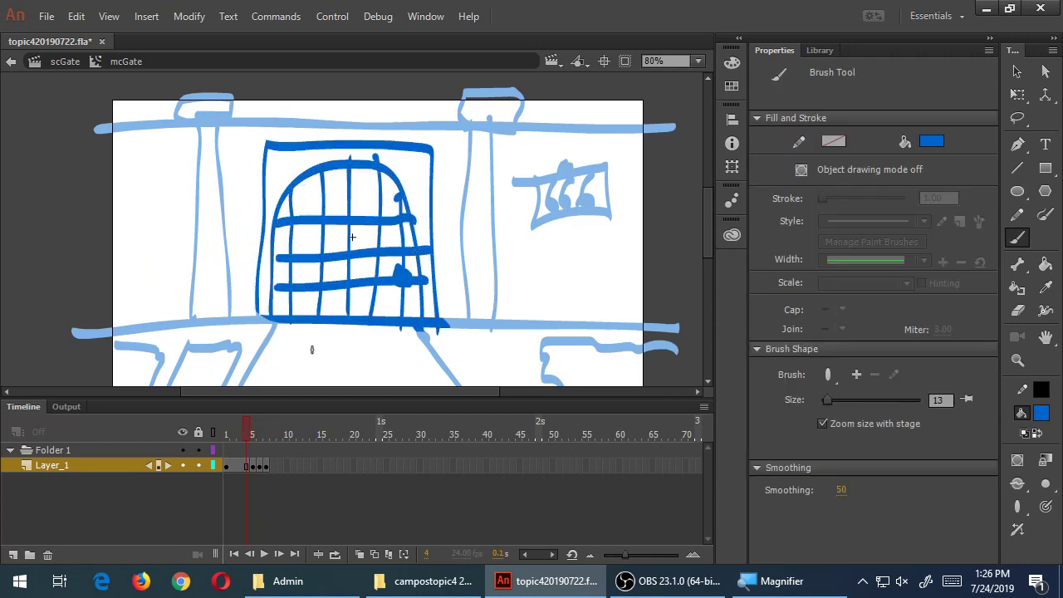
{"action": "key", "text": "comma"}
{"action": "key", "text": "comma"}
{"action": "key", "text": "comma"}
{"action": "key", "text": "period"}
{"action": "key", "text": "period"}
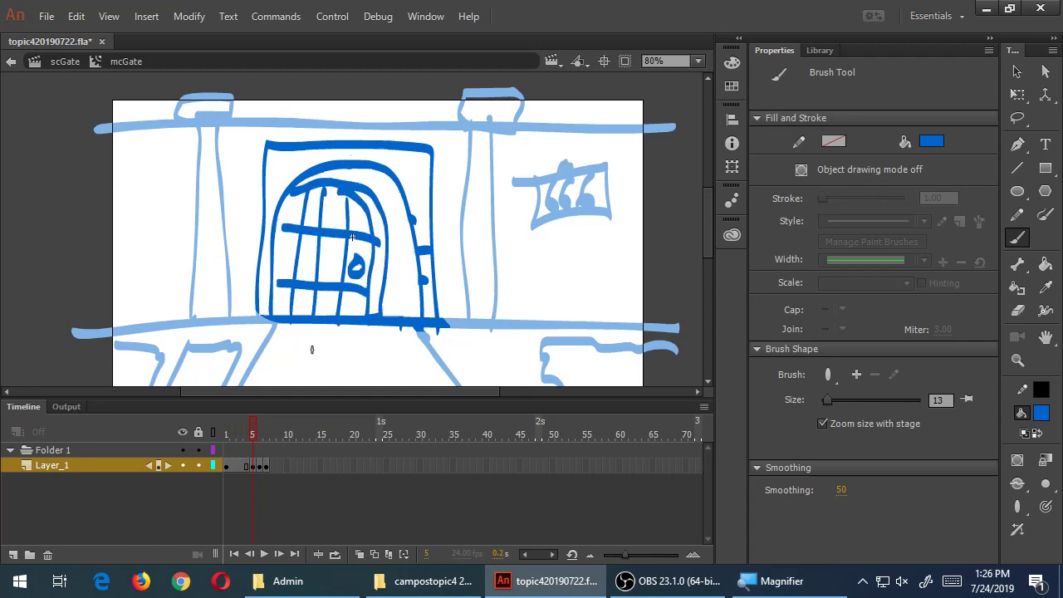
{"action": "key", "text": "period"}
{"action": "key", "text": "period"}
{"action": "key", "text": "comma"}
{"action": "key", "text": "comma"}
{"action": "key", "text": "comma"}
{"action": "key", "text": "period"}
{"action": "key", "text": "period"}
{"action": "key", "text": "period"}
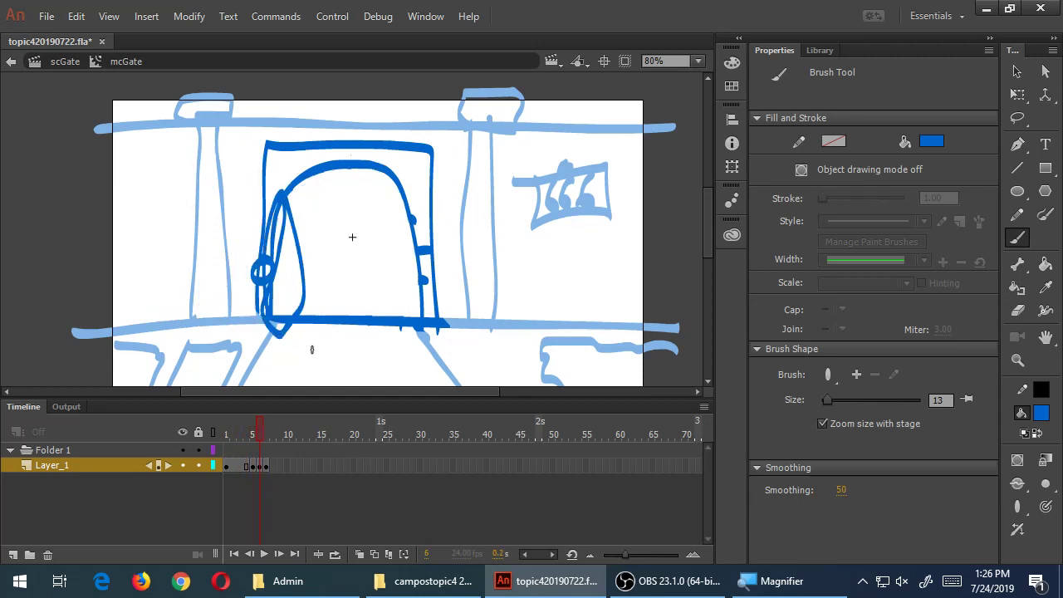
{"action": "key", "text": "comma"}
{"action": "key", "text": "comma"}
{"action": "key", "text": "comma"}
{"action": "key", "text": "period"}
{"action": "key", "text": "period"}
{"action": "key", "text": "period"}
{"action": "key", "text": "comma"}
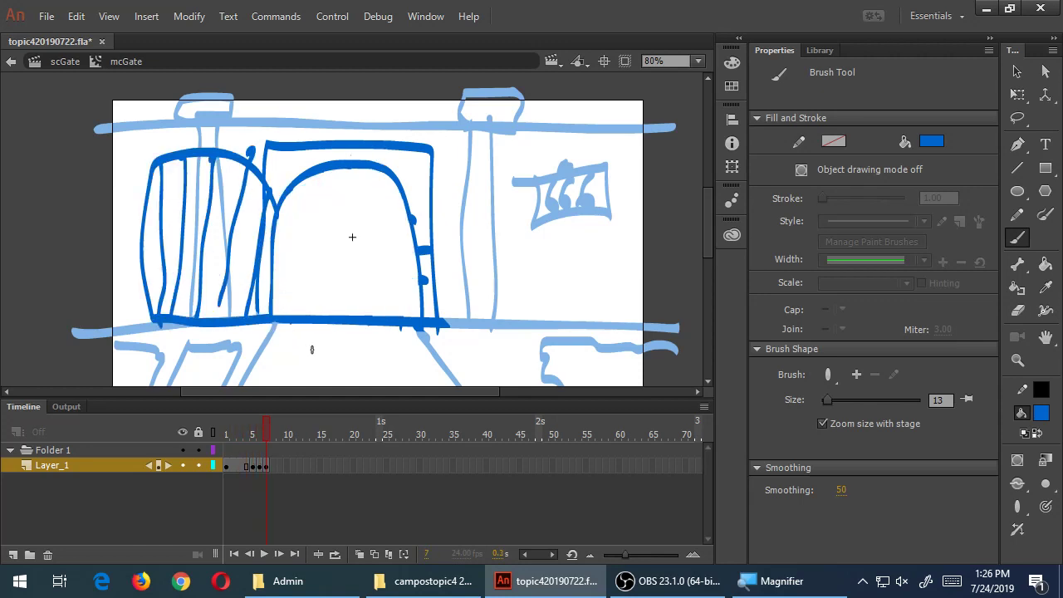
{"action": "key", "text": "comma"}
{"action": "key", "text": "period"}
{"action": "key", "text": "period"}
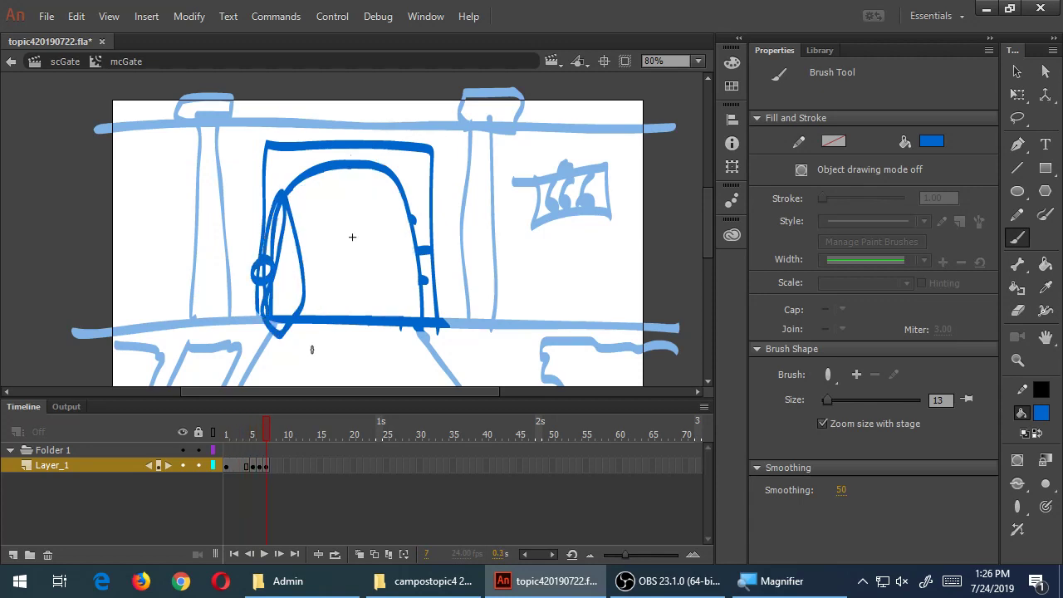
{"action": "key", "text": "period"}
{"action": "key", "text": "comma"}
{"action": "key", "text": "comma"}
{"action": "key", "text": "comma"}
{"action": "key", "text": "period"}
{"action": "key", "text": "period"}
{"action": "key", "text": "period"}
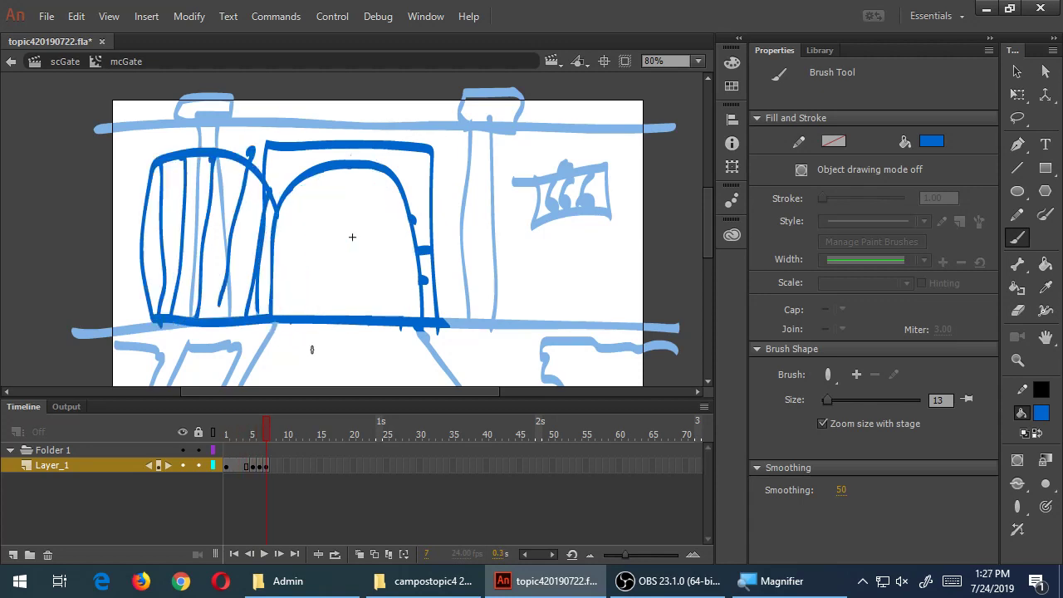
{"action": "key", "text": "comma"}
{"action": "key", "text": "comma"}
{"action": "key", "text": "comma"}
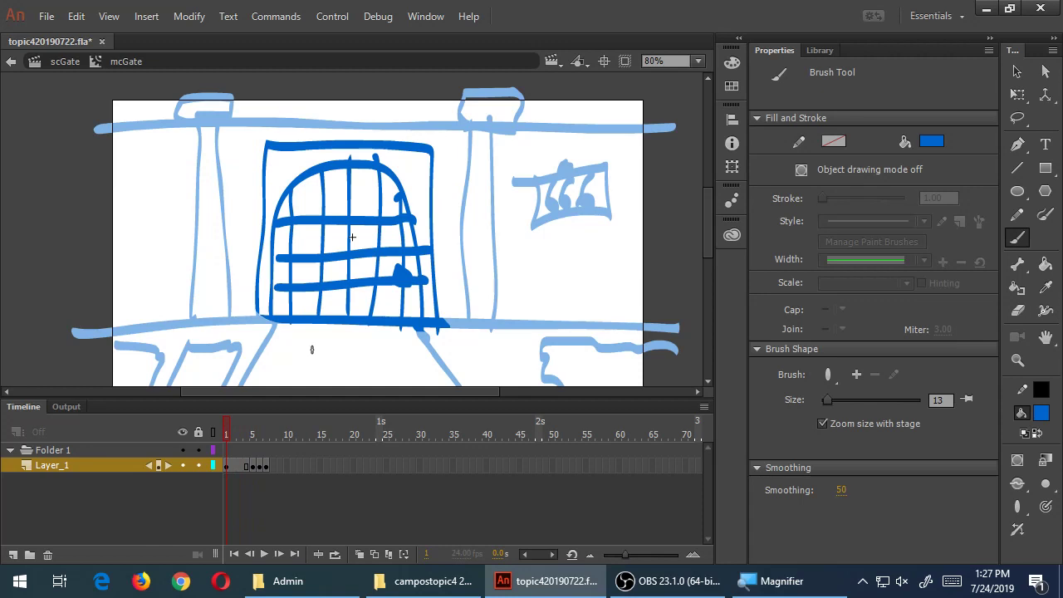
{"action": "key", "text": "period"}
{"action": "key", "text": "period"}
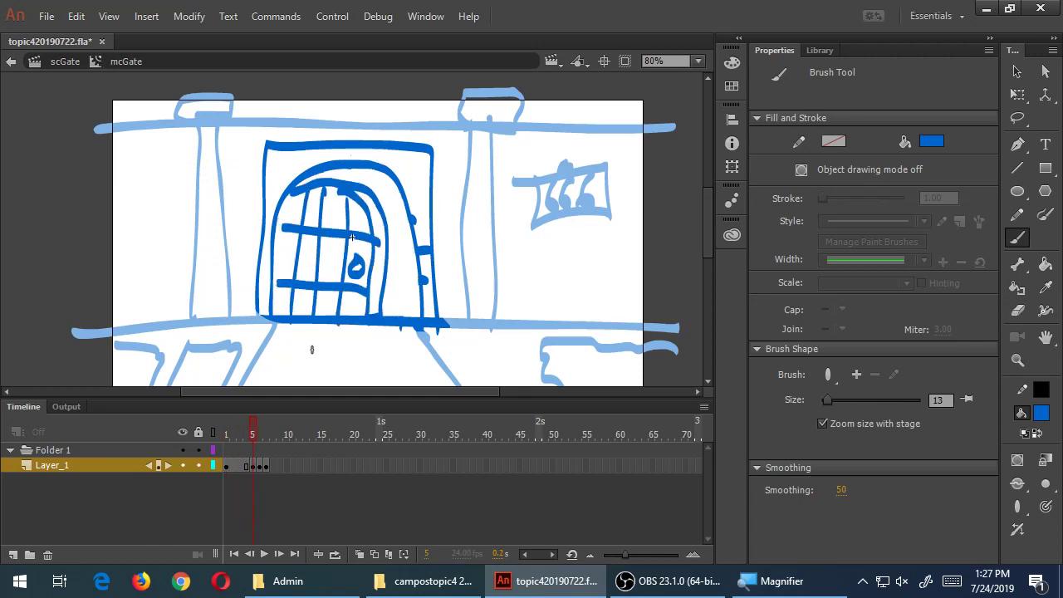
{"action": "key", "text": "period"}
{"action": "key", "text": "period"}
{"action": "key", "text": "comma"}
{"action": "key", "text": "period"}
{"action": "key", "text": "period"}
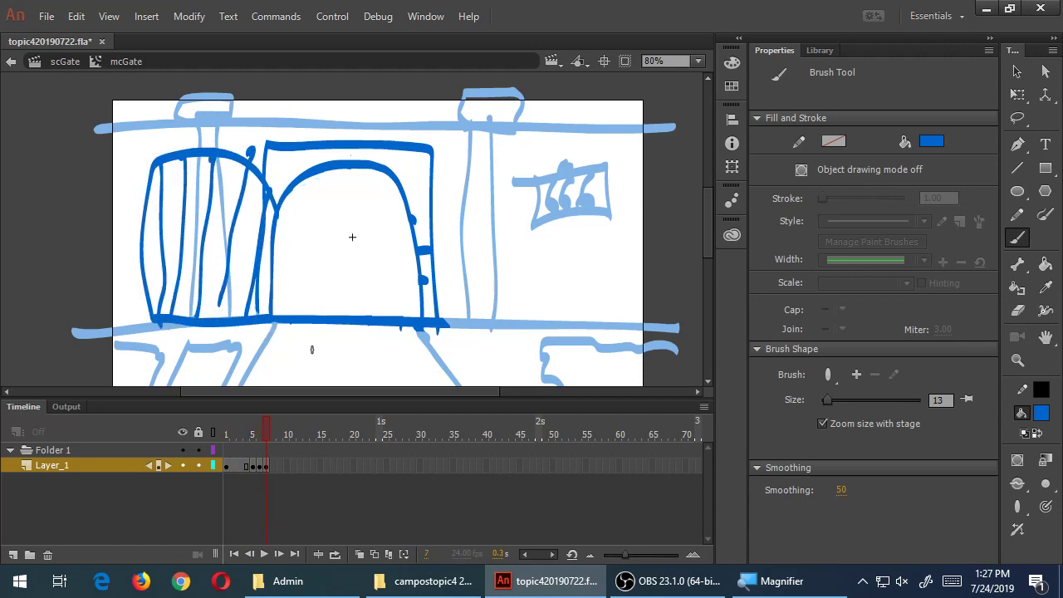
{"action": "key", "text": "comma"}
{"action": "key", "text": "comma"}
{"action": "key", "text": "comma"}
{"action": "key", "text": "comma"}
{"action": "key", "text": "comma"}
{"action": "key", "text": "comma"}
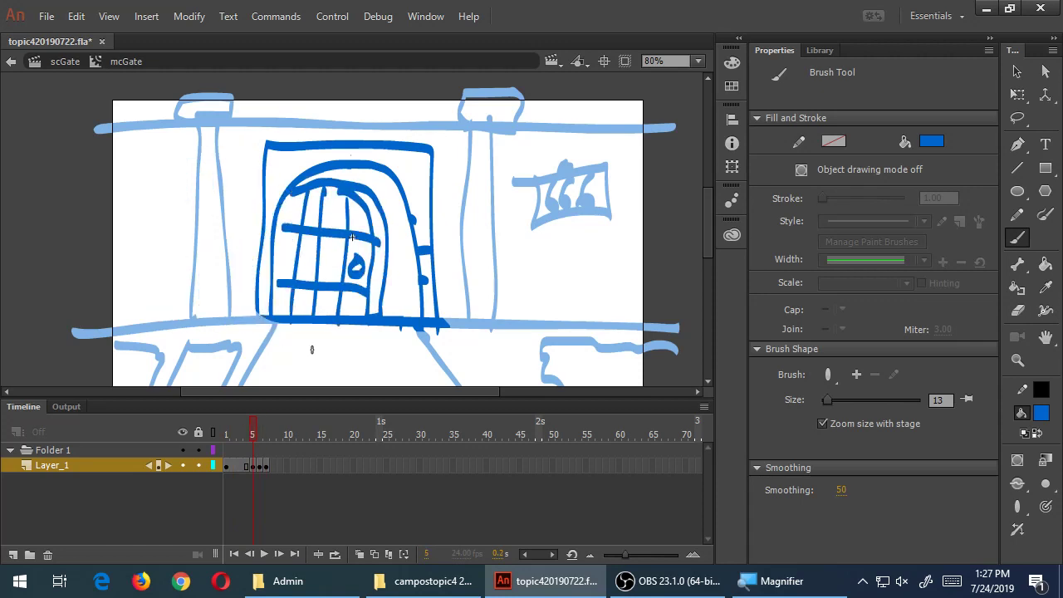
{"action": "key", "text": "Return"}
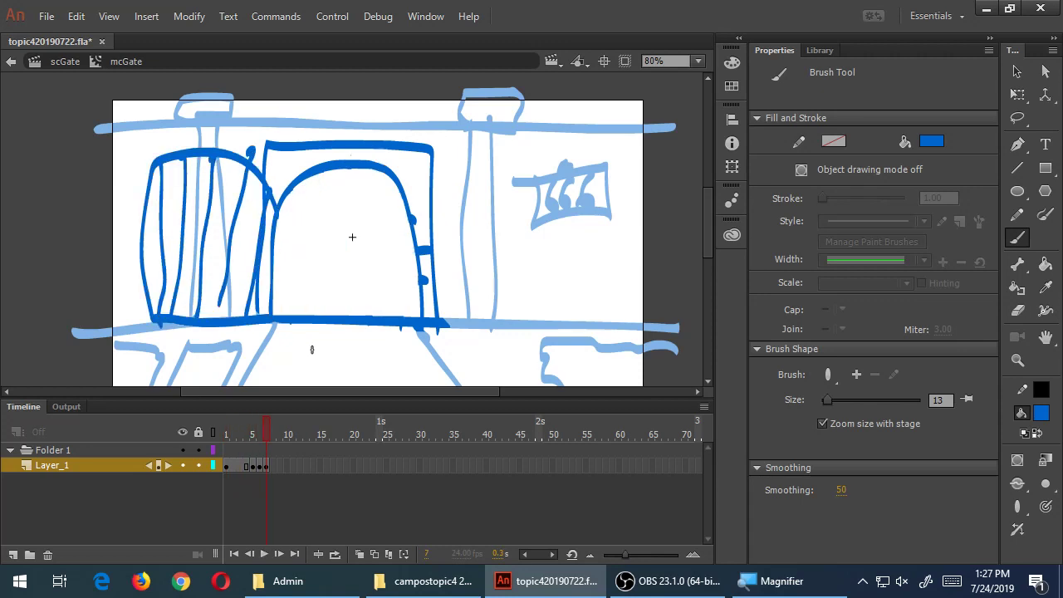
{"action": "key", "text": "Return"}
{"action": "key", "text": "Return"}
{"action": "key", "text": "Return"}
{"action": "key", "text": "Return"}
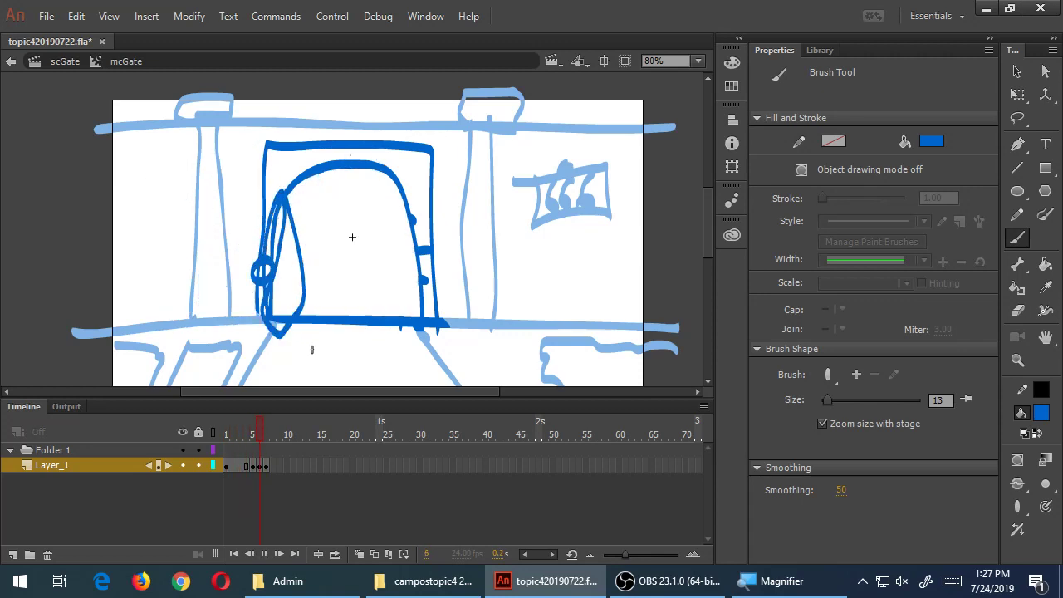
{"action": "key", "text": "Return"}
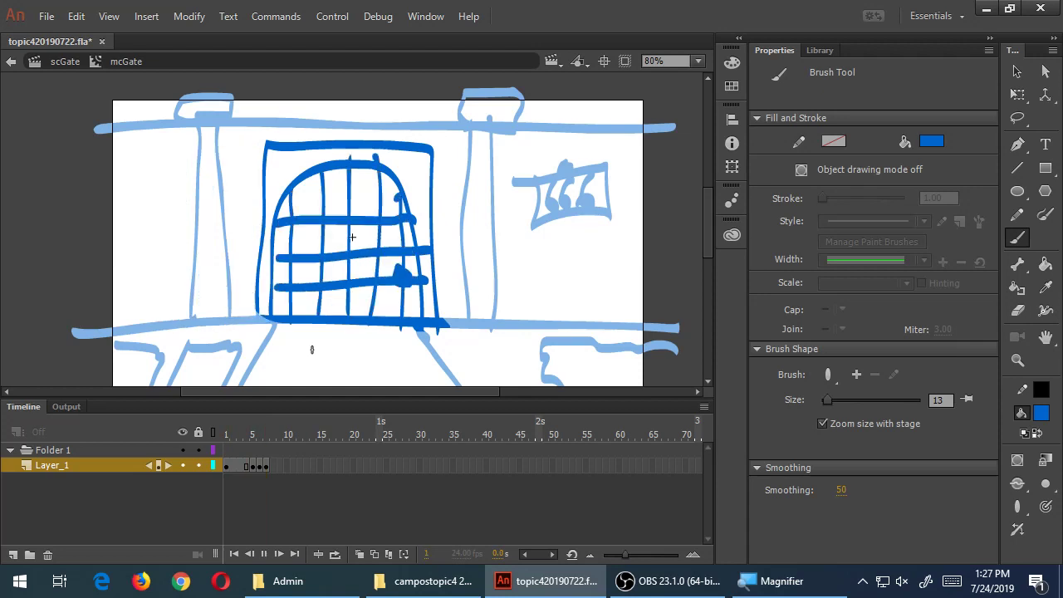
{"action": "key", "text": "Return"}
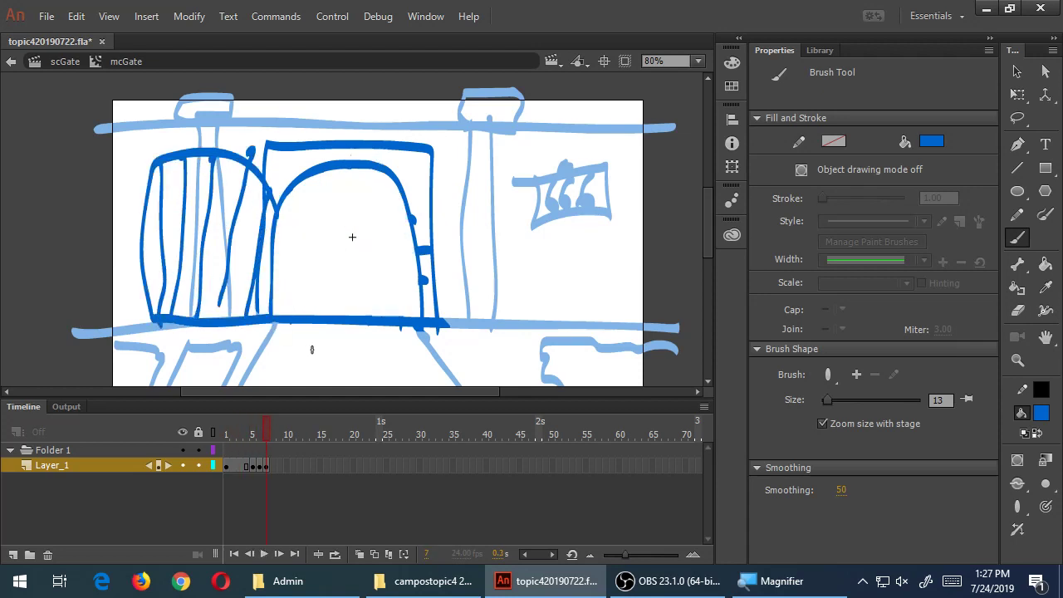
{"action": "left_click", "coordinate": [254, 466]}
Extend the gate animation out to frame 10 and play it back.
{"action": "left_click", "coordinate": [267, 466]}
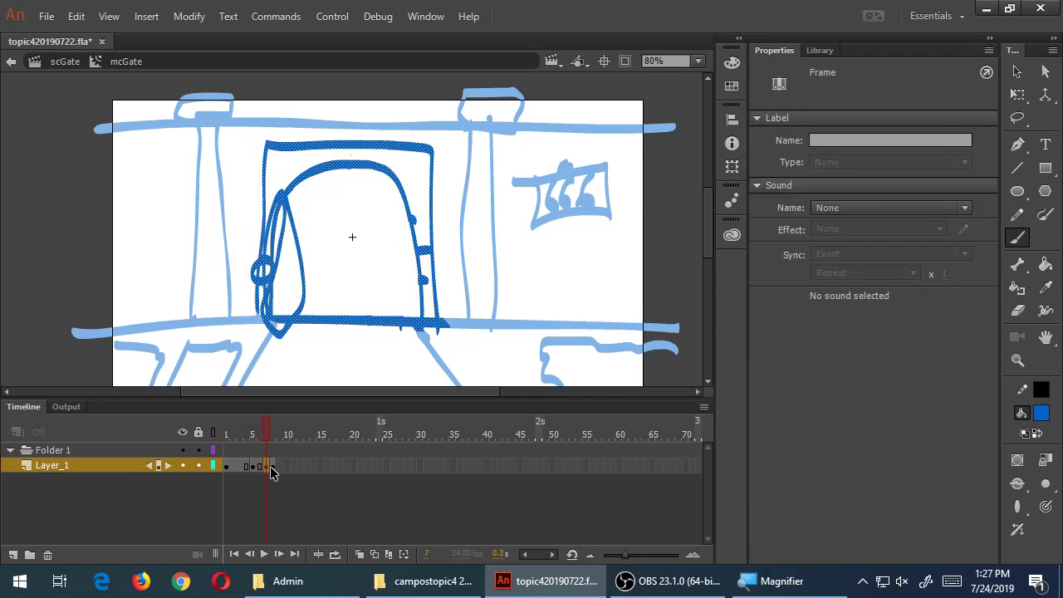
{"action": "left_click", "coordinate": [284, 467]}
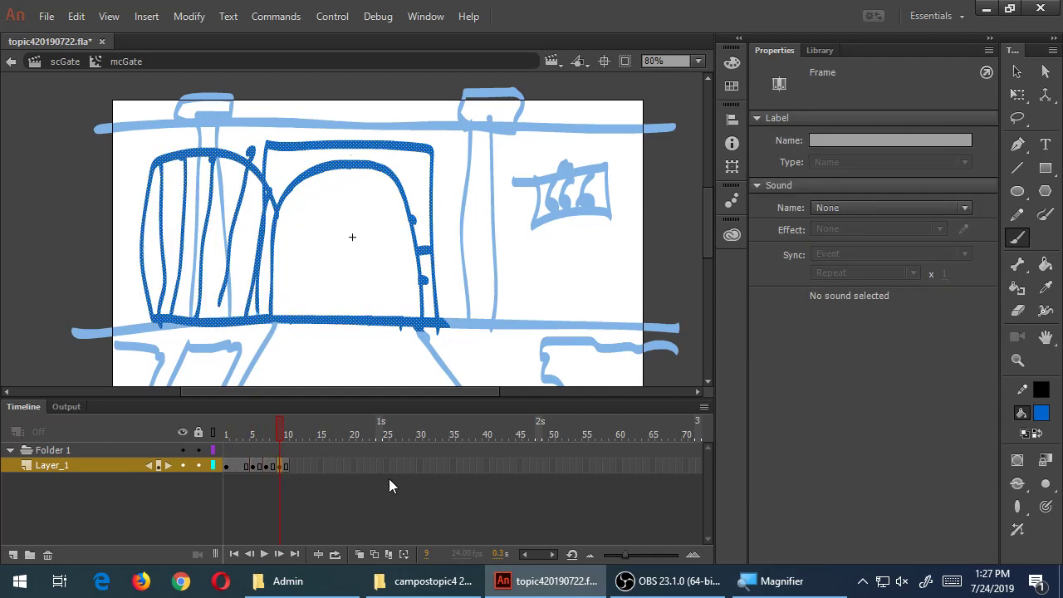
{"action": "key", "text": "Return"}
{"action": "key", "text": "Return"}
{"action": "key", "text": "super+plus"}
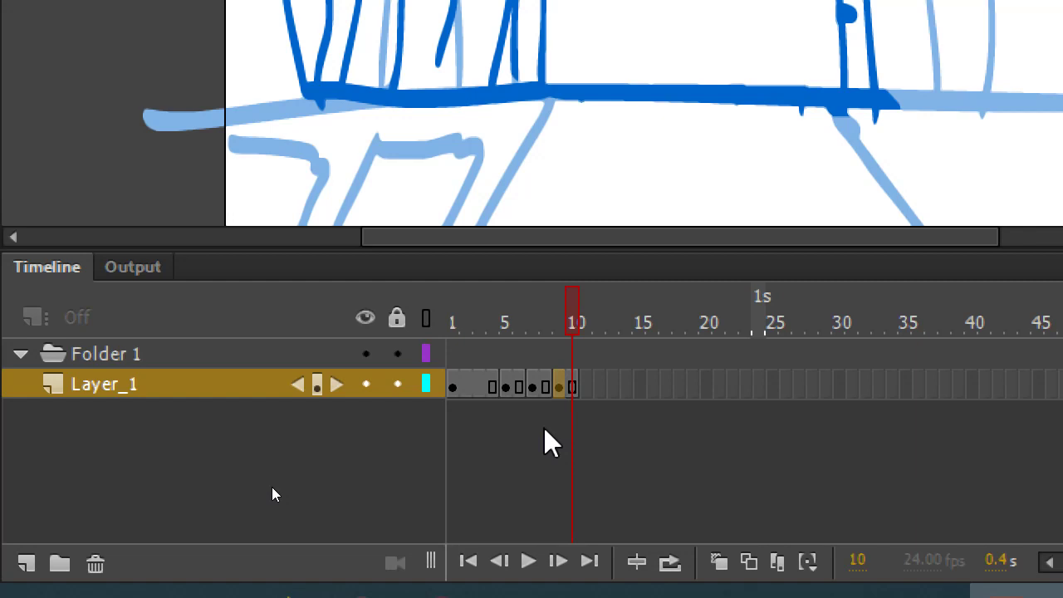
{"action": "key", "text": "Return"}
{"action": "key", "text": "Return"}
{"action": "key", "text": "Return"}
{"action": "key", "text": "Return"}
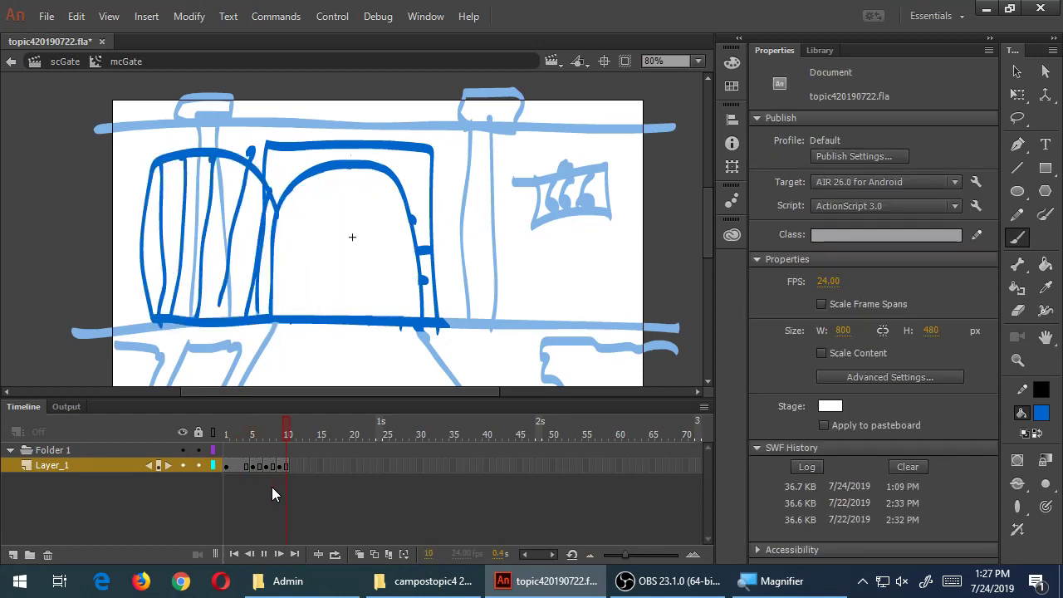
Save topic420190722.fla and replay the finished ten-frame animation.
{"action": "key", "text": "Return"}
{"action": "key", "text": "Return"}
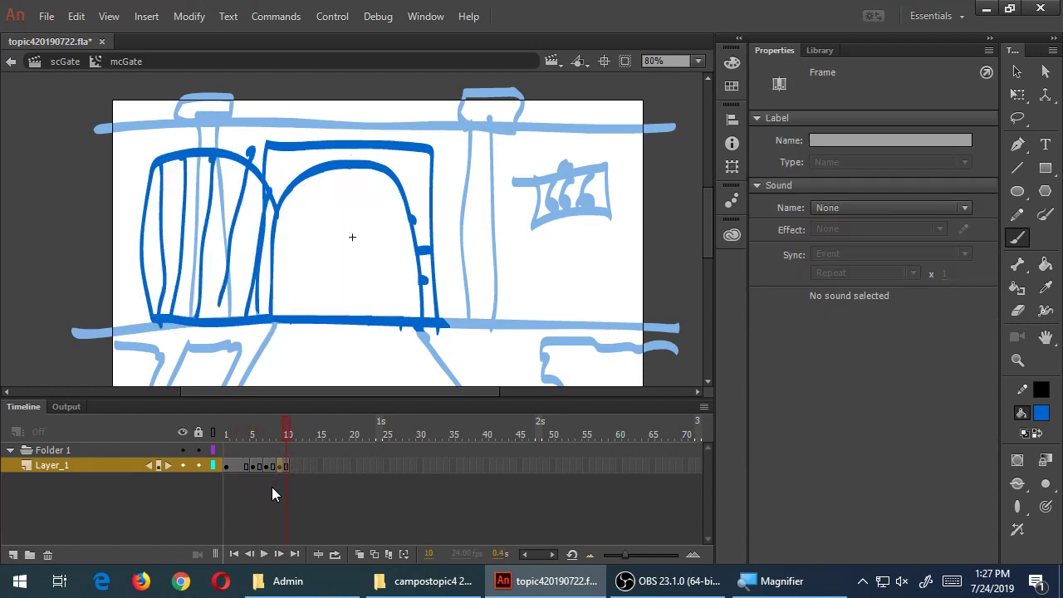
{"action": "key", "text": "ctrl+s"}
{"action": "key", "text": "Return"}
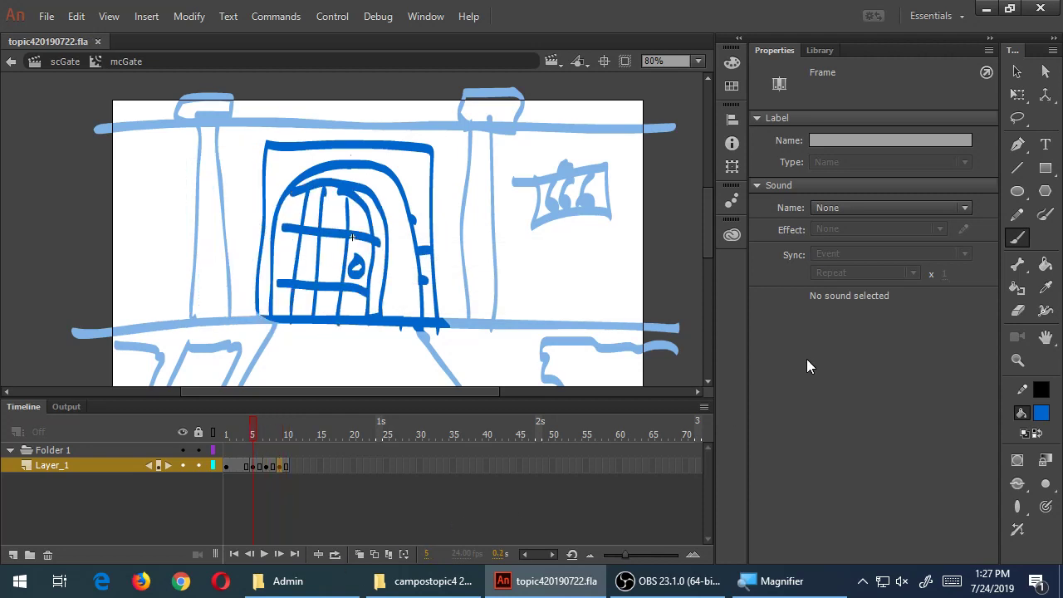
{"action": "key", "text": "Return"}
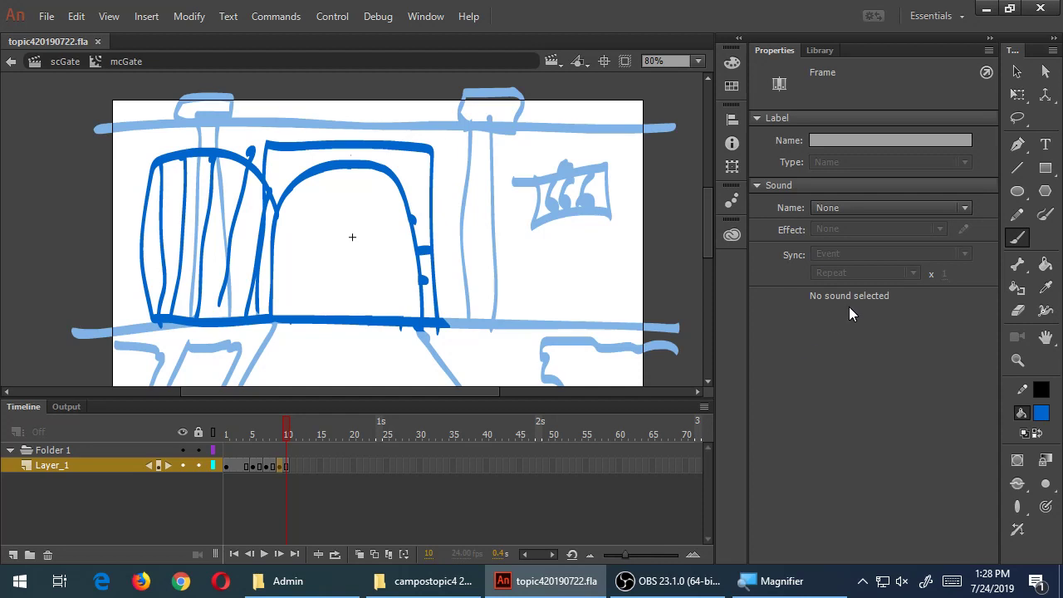
{"action": "left_click", "coordinate": [689, 581]}
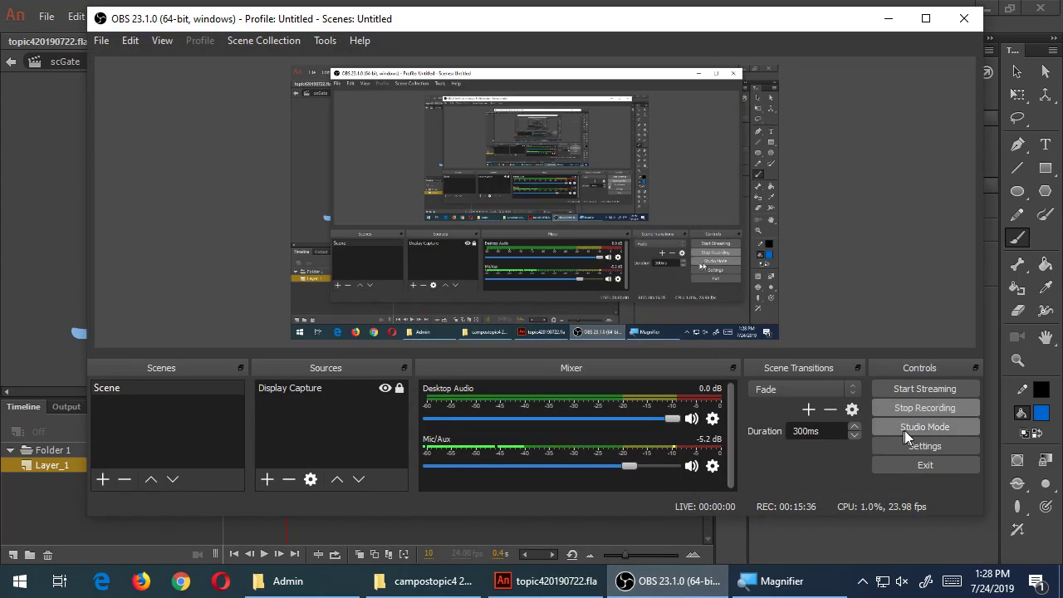